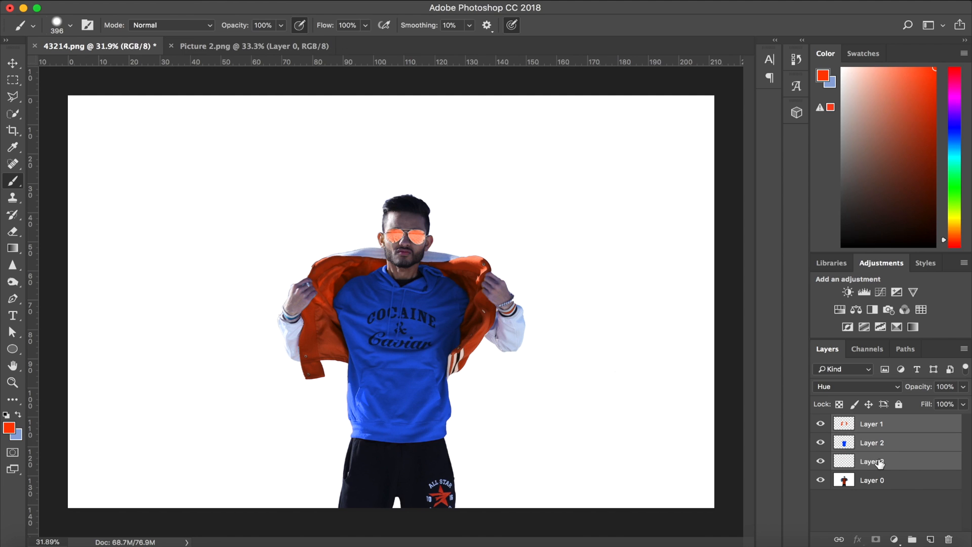
Delete the three recolouring layers above Layer 0 and select the blue jacket lining on both sides with the Quick Selection tool.
key("Delete")
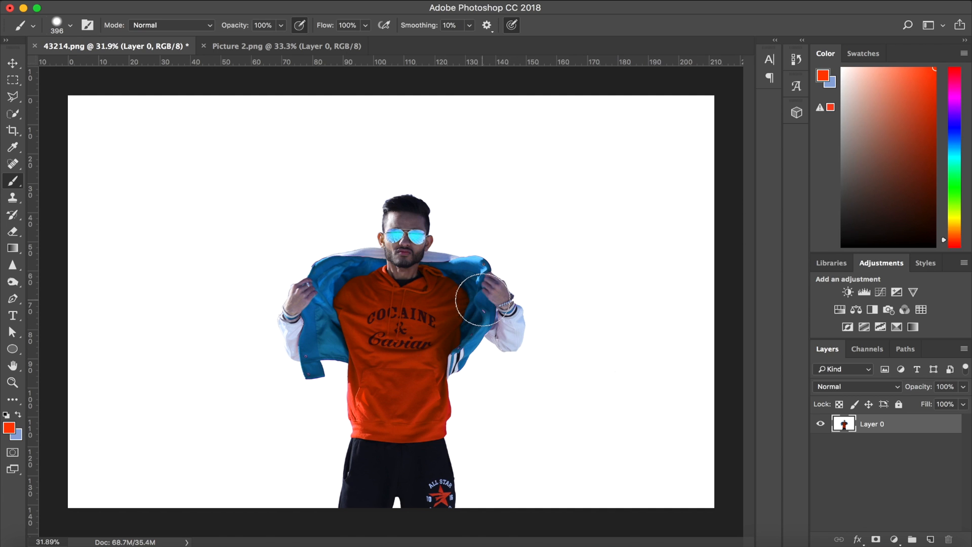
left_click(13, 115)
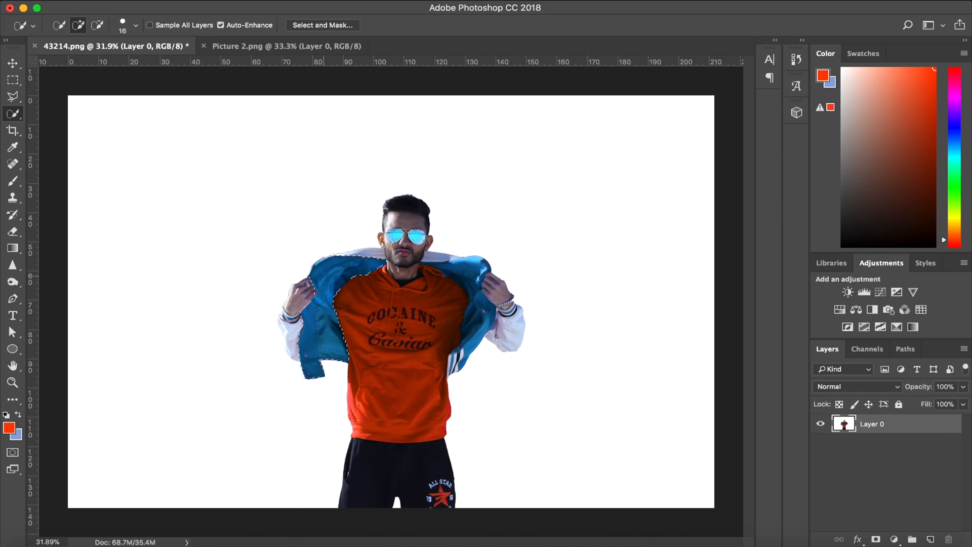
left_click_drag(454, 272, 476, 268)
scroll(415, 266, "up", 10)
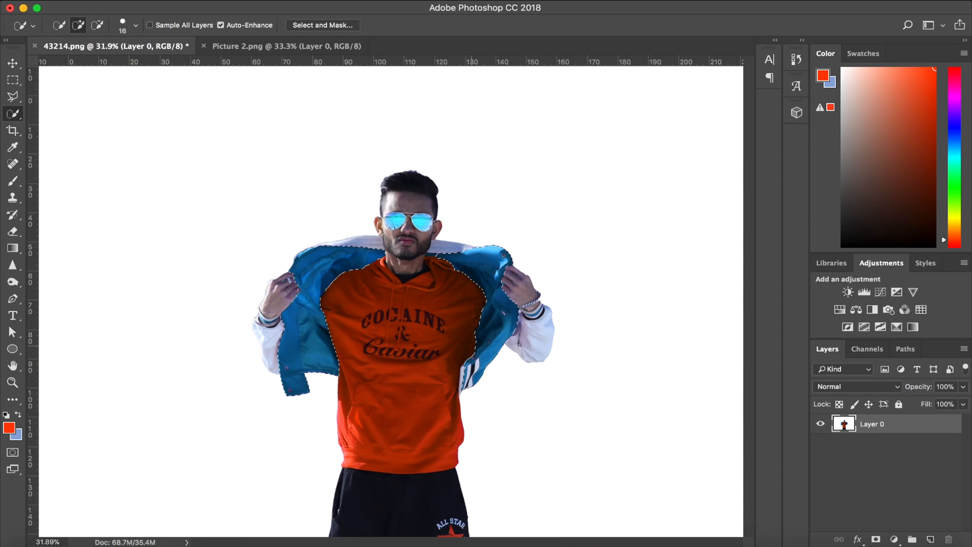
scroll(410, 276, "right", 5)
left_click_drag(410, 276, 357, 270)
scroll(357, 270, "down", 5)
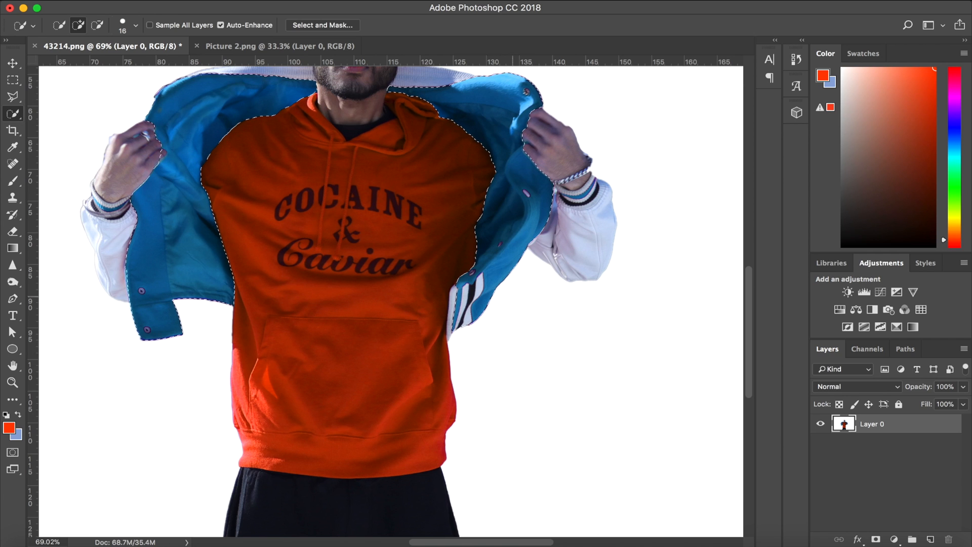
scroll(390, 299, "up", 2)
scroll(390, 299, "left", 1)
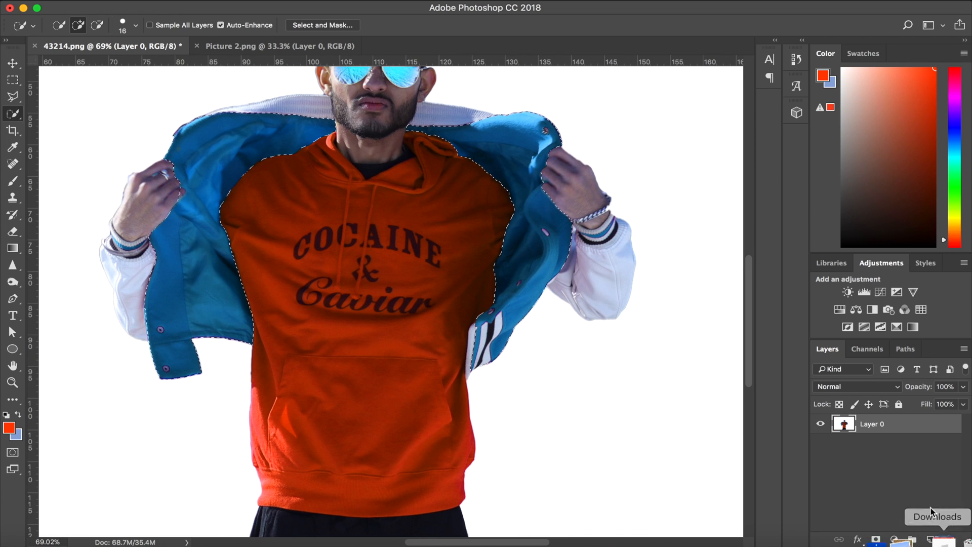
Create a new layer above Layer 0 and paint the selected jacket lining bright yellow with the Brush tool.
left_click(931, 539)
scroll(390, 299, "up", 2)
scroll(390, 299, "left", 3)
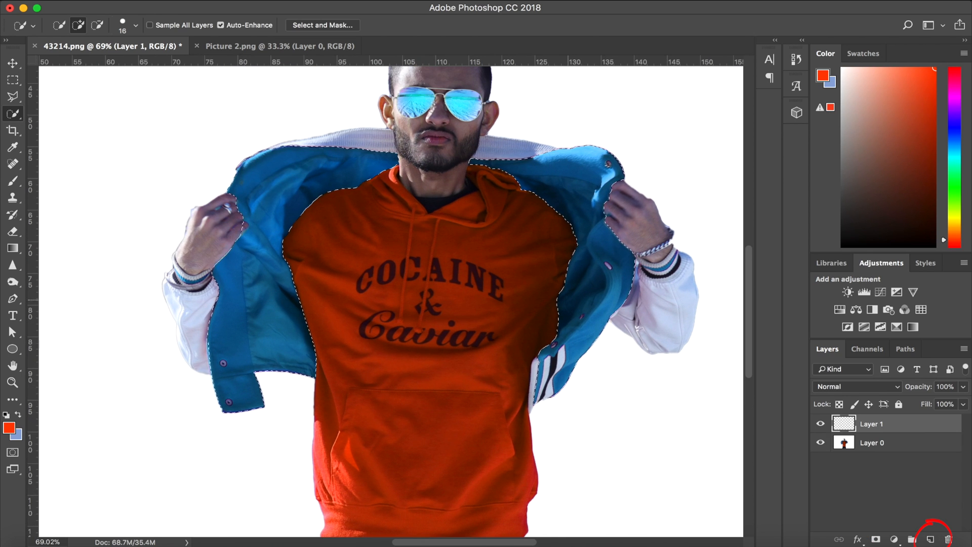
left_click(13, 182)
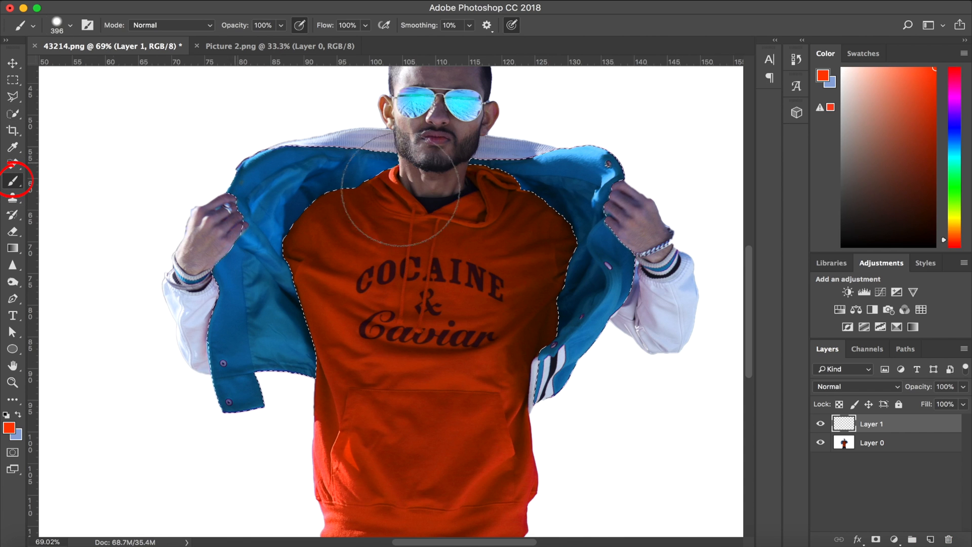
left_click_drag(954, 115, 956, 182)
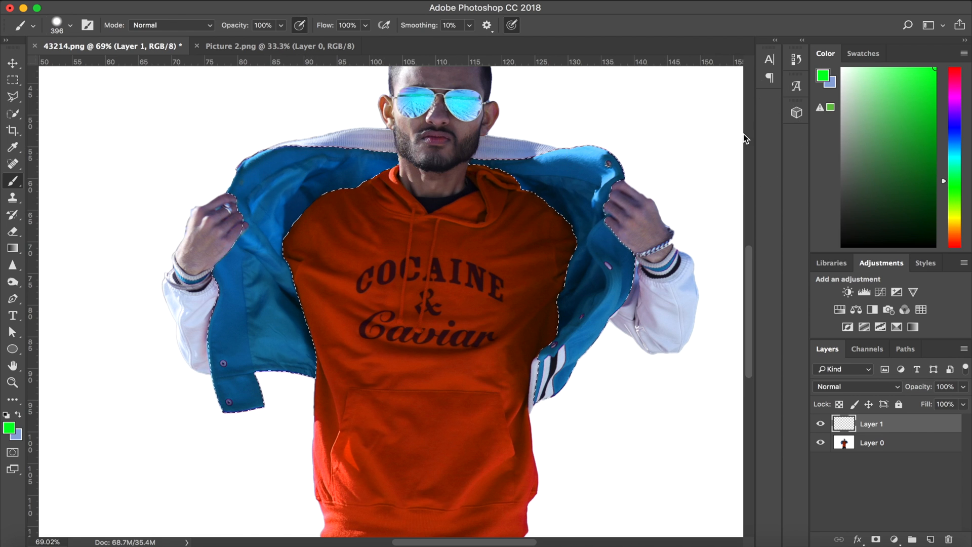
left_click_drag(955, 221, 956, 216)
left_click_drag(910, 126, 945, 68)
mouse_move(243, 163)
left_mouse_down()
mouse_move(387, 159)
mouse_move(406, 183)
mouse_move(288, 304)
mouse_move(293, 341)
mouse_move(259, 406)
mouse_move(307, 328)
mouse_move(532, 157)
mouse_move(505, 124)
mouse_move(610, 167)
mouse_move(640, 219)
mouse_move(565, 326)
mouse_move(541, 395)
mouse_move(523, 402)
mouse_move(582, 195)
left_mouse_up()
scroll(664, 298, "down", 2)
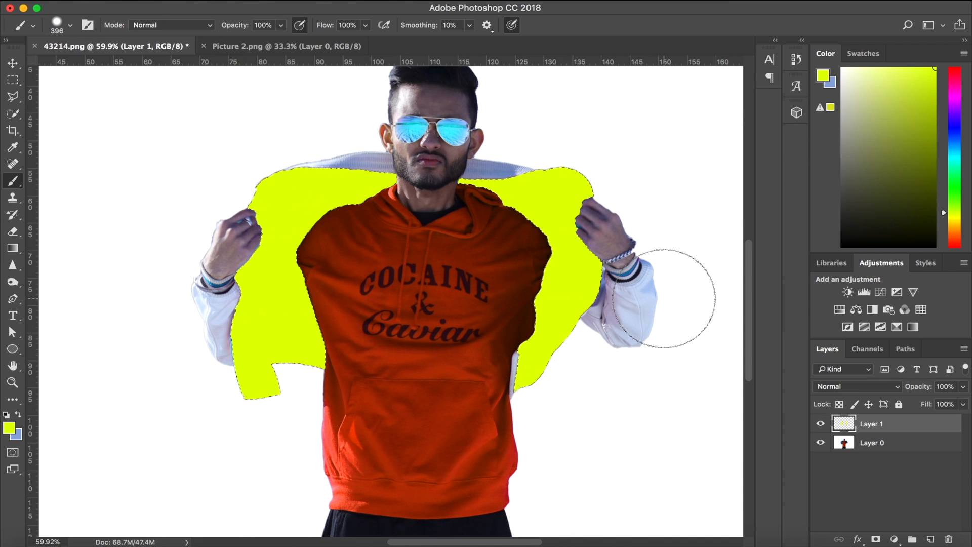
Deselect the jacket lining and set the blend mode of Layer 1 to Hue.
key("super+d")
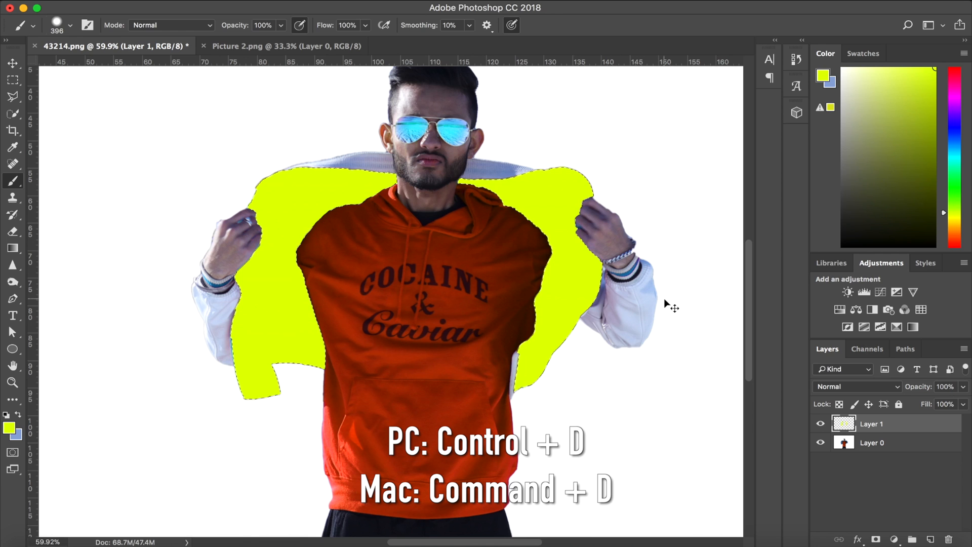
left_click(821, 424)
left_click(821, 424)
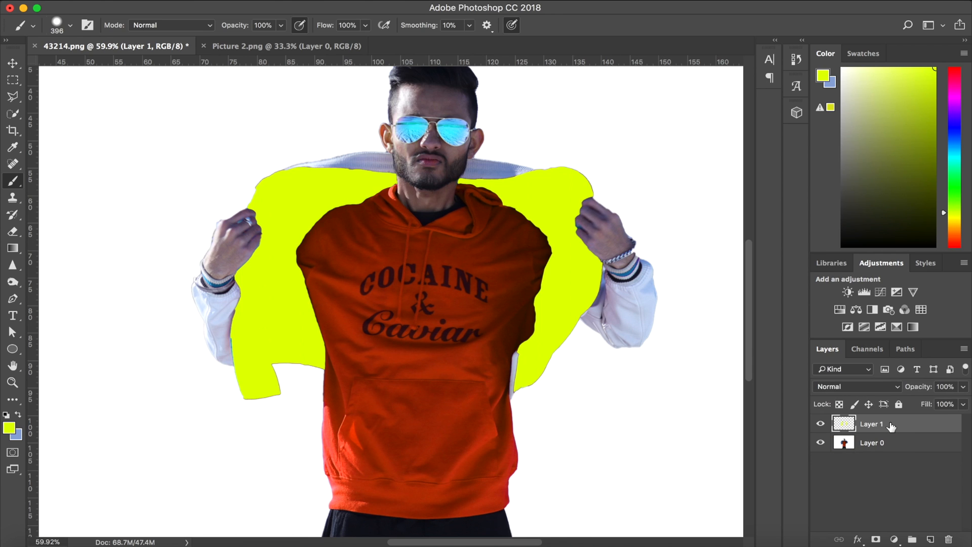
left_click(882, 392)
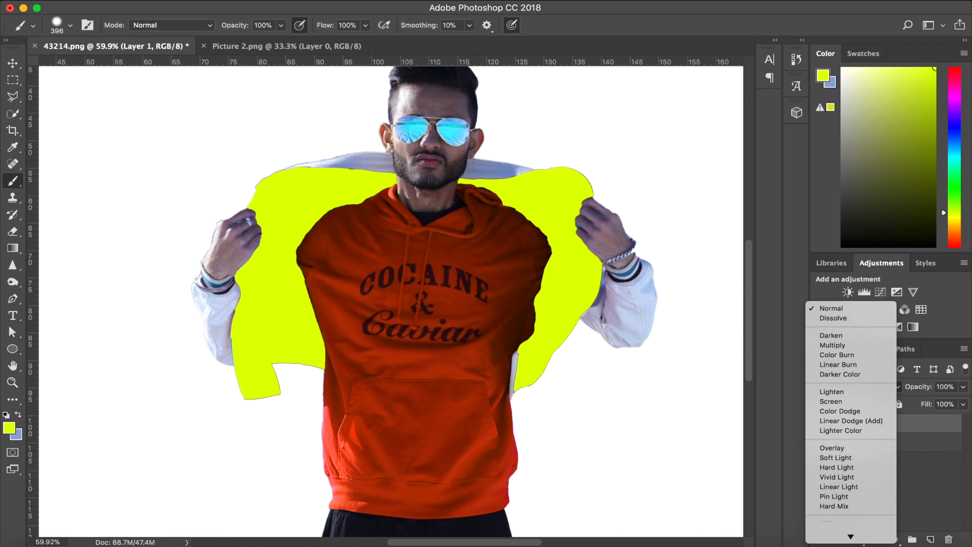
left_click(834, 508)
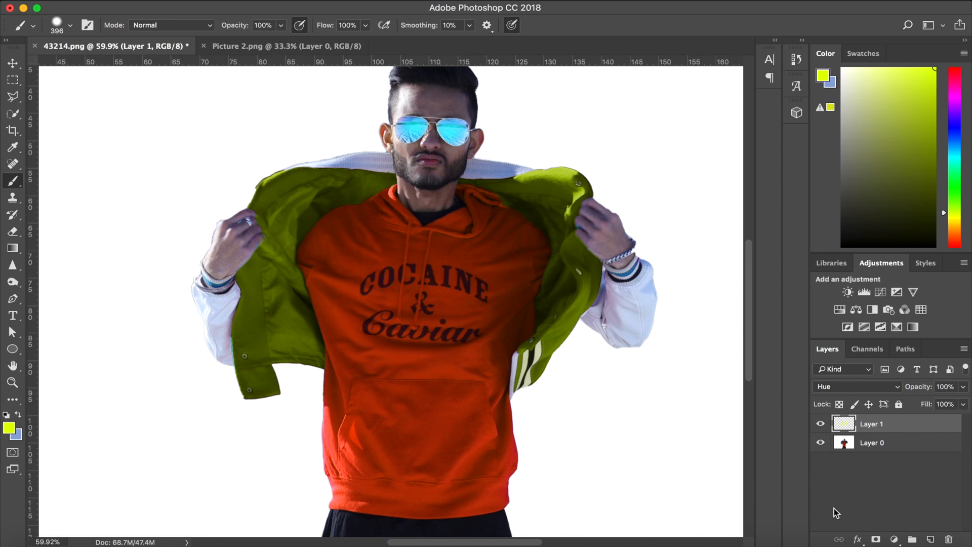
Load the painted area of Layer 1 as a selection and repaint the whole jacket lining red.
left_click(843, 425, "super")
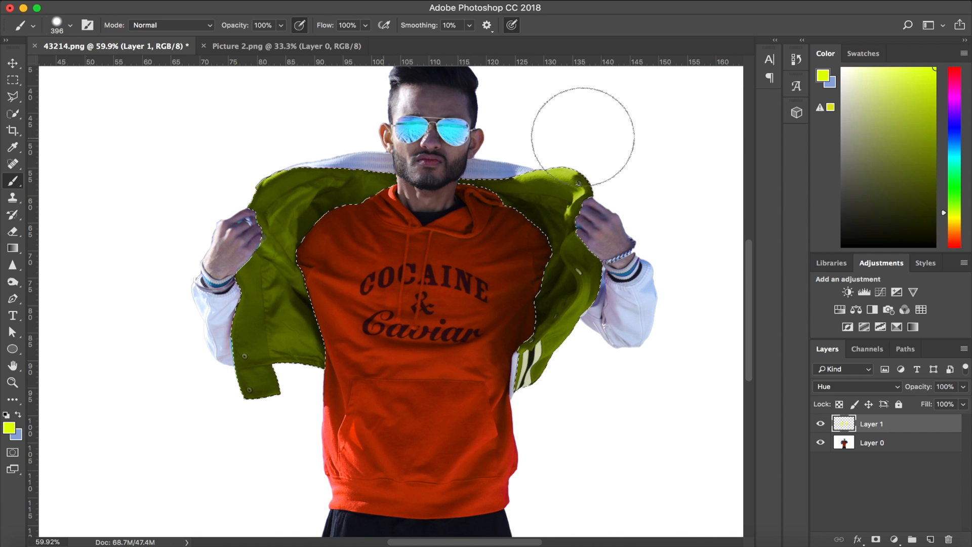
left_click_drag(961, 147, 959, 83)
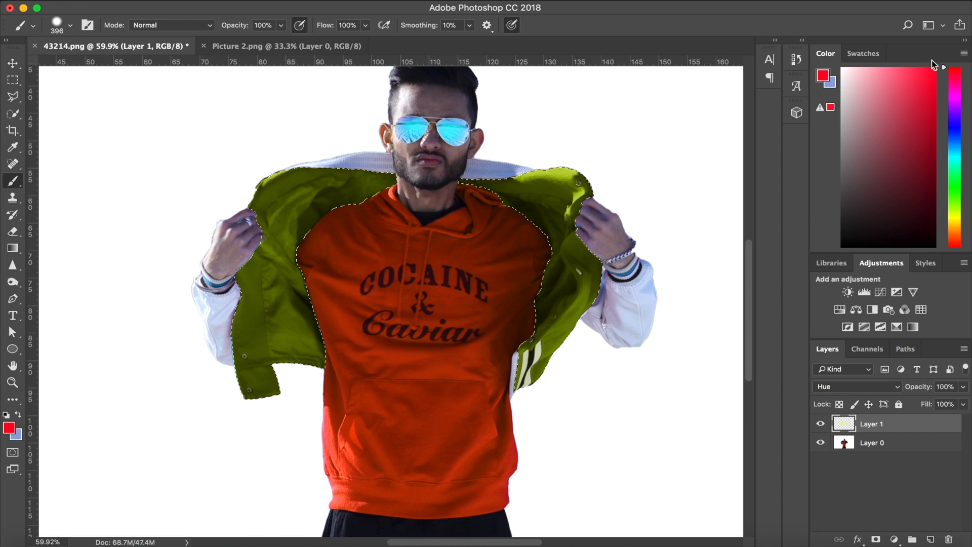
mouse_move(324, 223)
left_mouse_down()
mouse_move(314, 203)
mouse_move(344, 142)
mouse_move(272, 283)
left_mouse_up()
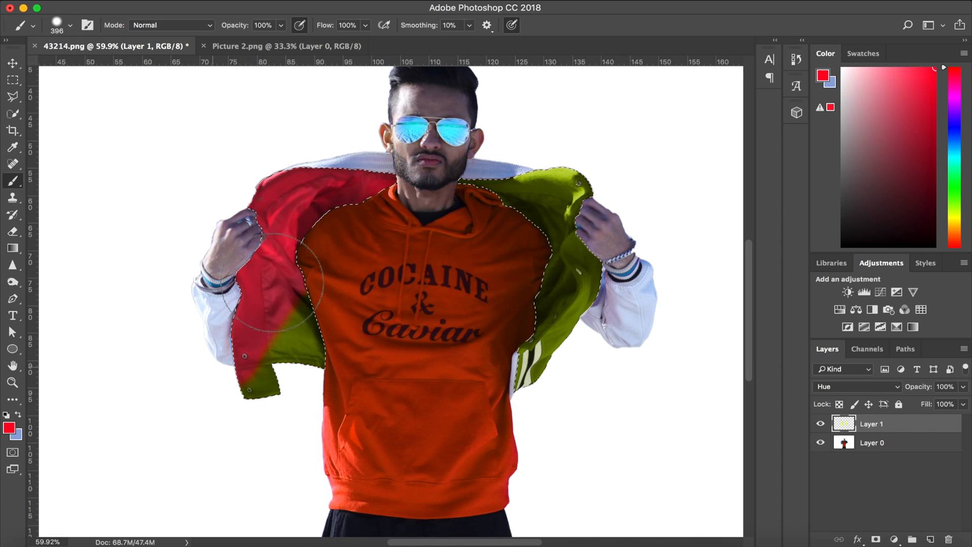
mouse_move(601, 162)
left_mouse_down()
mouse_move(427, 222)
mouse_move(481, 209)
mouse_move(559, 330)
mouse_move(488, 424)
left_mouse_up()
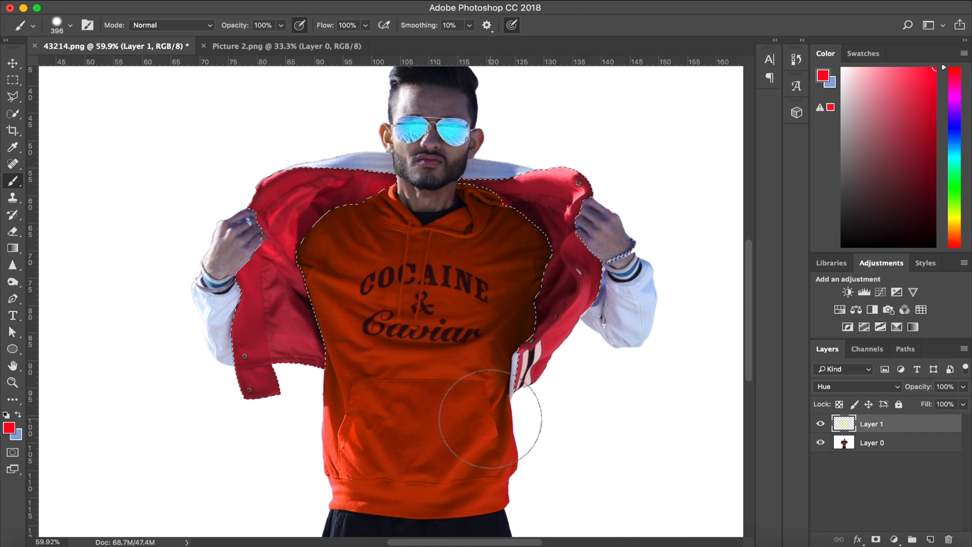
Try blue on the selected jacket lining and paint it back to red.
left_click(955, 125)
mouse_move(375, 186)
left_mouse_down()
mouse_move(234, 258)
mouse_move(216, 305)
mouse_move(227, 396)
mouse_move(247, 407)
mouse_move(322, 381)
mouse_move(556, 158)
mouse_move(529, 173)
mouse_move(510, 230)
mouse_move(599, 211)
mouse_move(545, 404)
mouse_move(512, 406)
mouse_move(558, 200)
mouse_move(558, 223)
left_mouse_up()
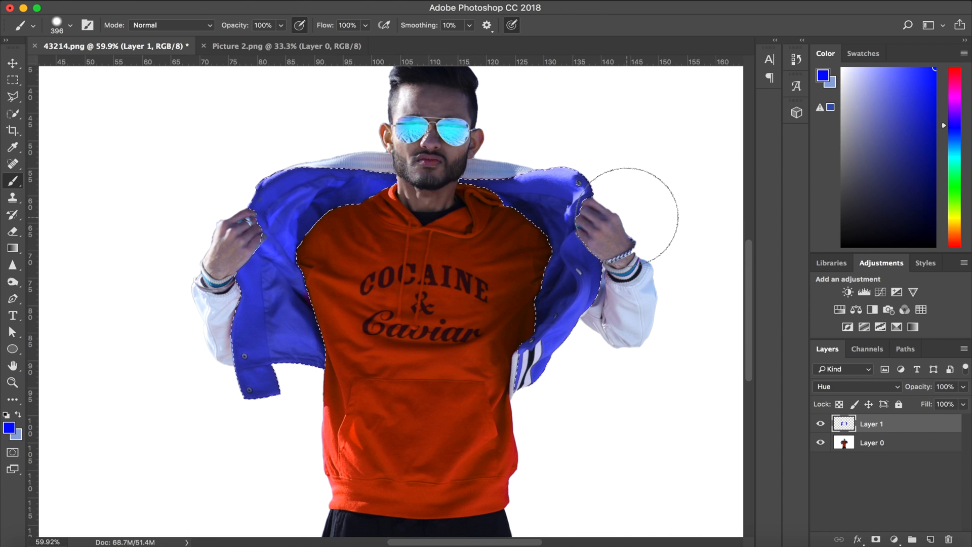
left_click(959, 193)
left_click(955, 67)
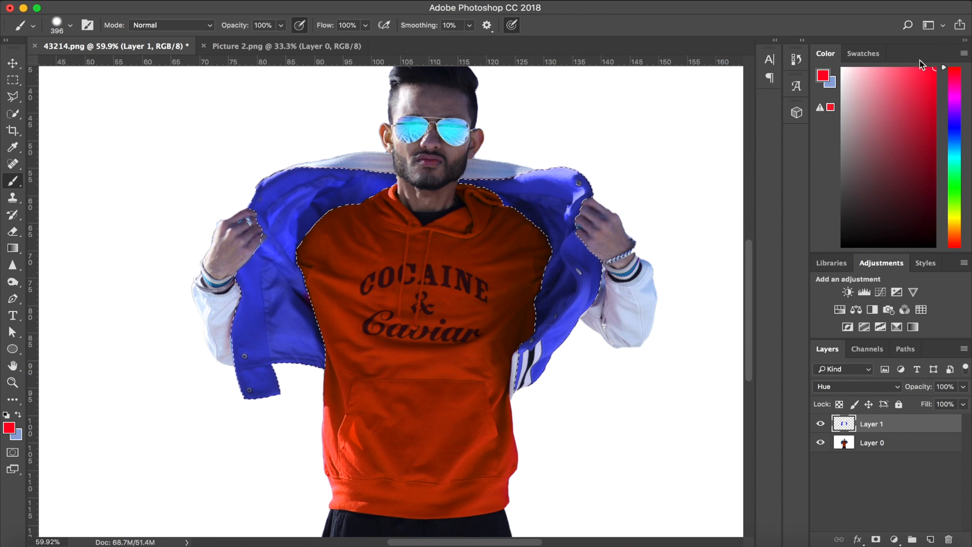
mouse_move(467, 97)
left_mouse_down()
mouse_move(332, 186)
mouse_move(263, 203)
mouse_move(300, 379)
mouse_move(532, 173)
mouse_move(604, 290)
mouse_move(533, 385)
left_mouse_up()
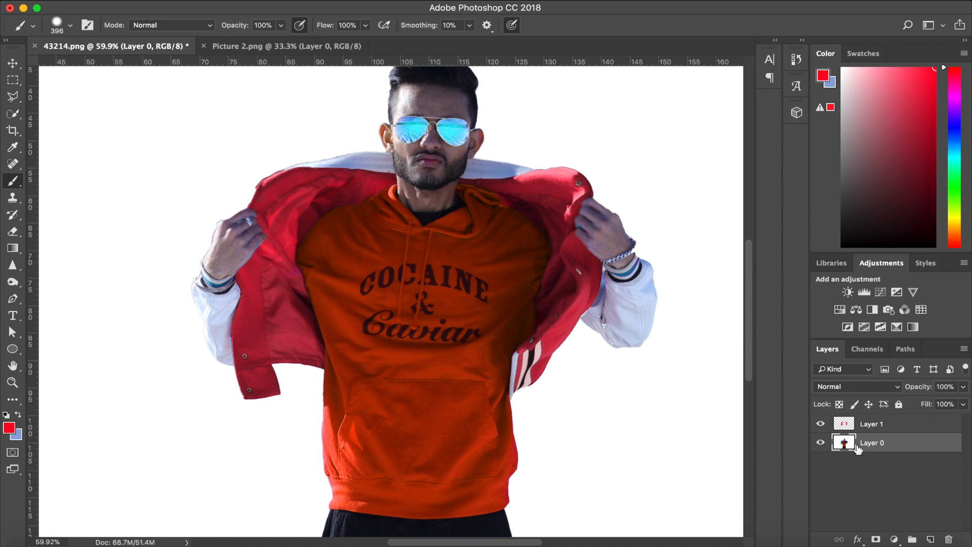
Select the orange hoodie on Layer 0 with the Quick Selection tool at a brush size of 46.
left_click(14, 115)
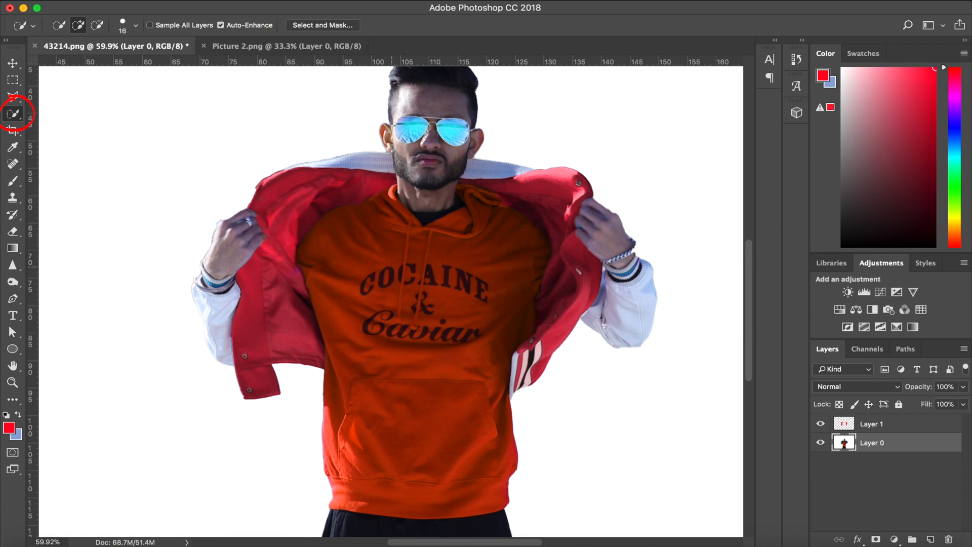
left_click(121, 30)
left_click(89, 56)
mouse_move(392, 313)
left_mouse_down()
mouse_move(375, 257)
mouse_move(365, 294)
left_mouse_up()
Remove the neck and dark inner collar from the hoodie selection with Quick Selection in subtract mode.
key("l")
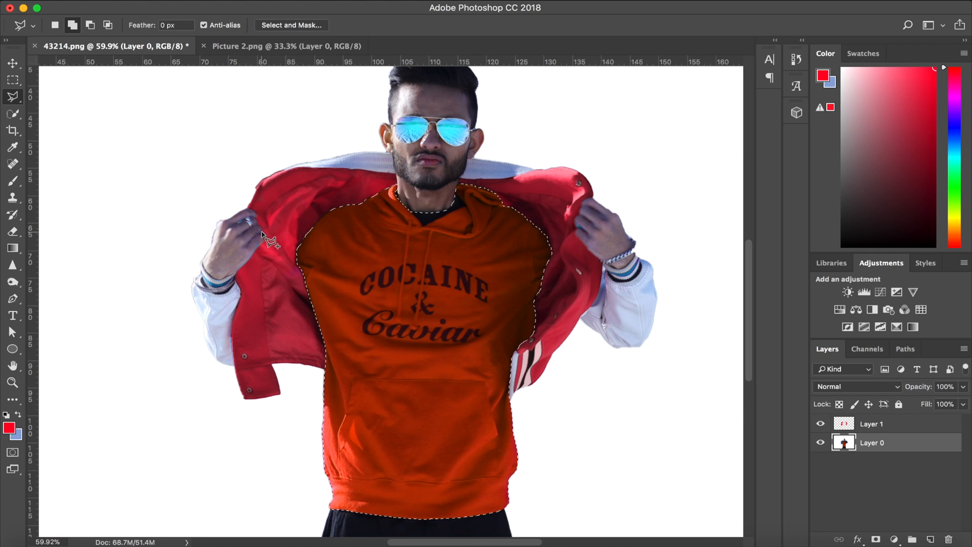
right_click(15, 99)
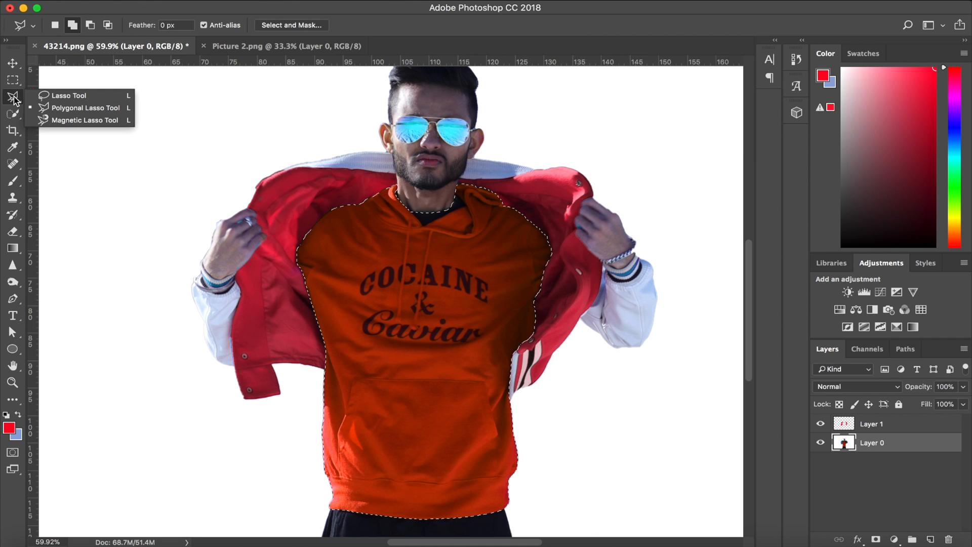
left_click(61, 95)
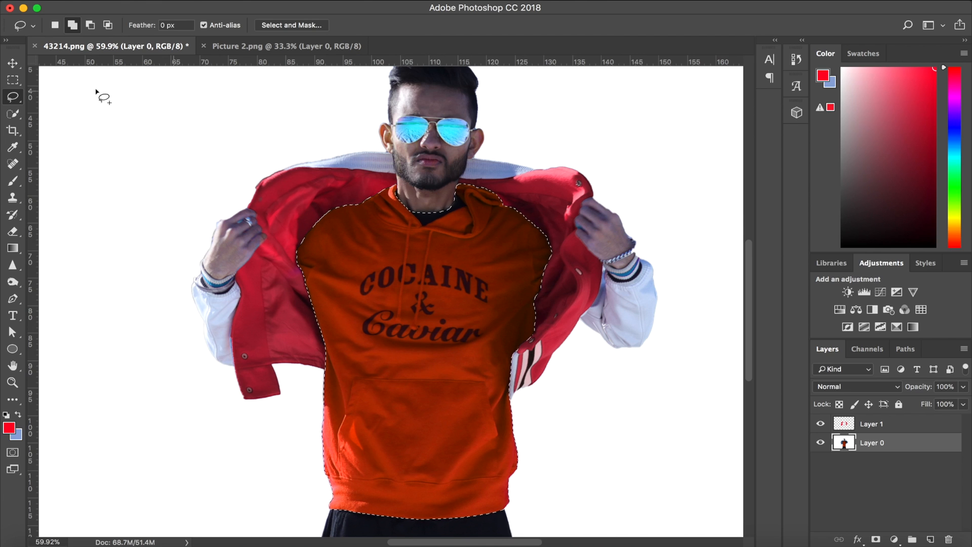
left_click(13, 114)
left_click(97, 25)
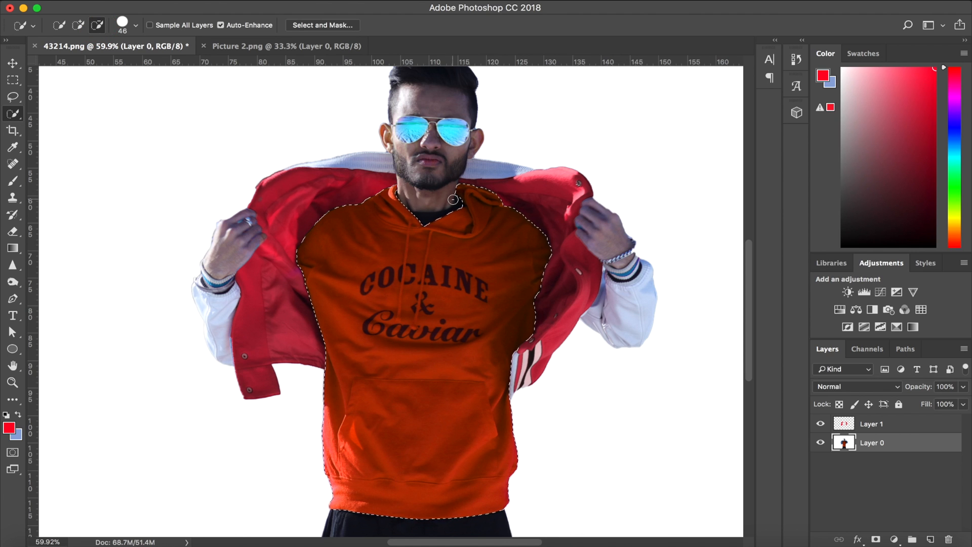
Create a new layer above Layer 0 and paint the selected hoodie area blue with the Brush tool.
left_click(931, 540)
left_click(17, 183)
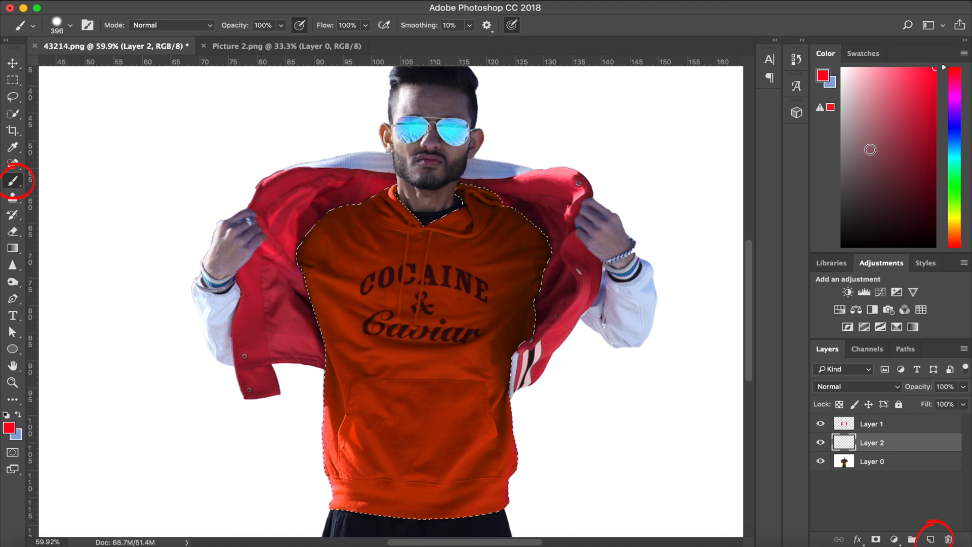
left_click_drag(954, 154, 957, 133)
mouse_move(347, 239)
left_mouse_down()
mouse_move(317, 244)
mouse_move(340, 256)
mouse_move(414, 215)
mouse_move(470, 257)
mouse_move(490, 254)
mouse_move(528, 203)
mouse_move(419, 361)
mouse_move(450, 360)
mouse_move(480, 393)
mouse_move(506, 390)
mouse_move(499, 421)
mouse_move(556, 222)
mouse_move(522, 341)
mouse_move(410, 472)
left_mouse_up()
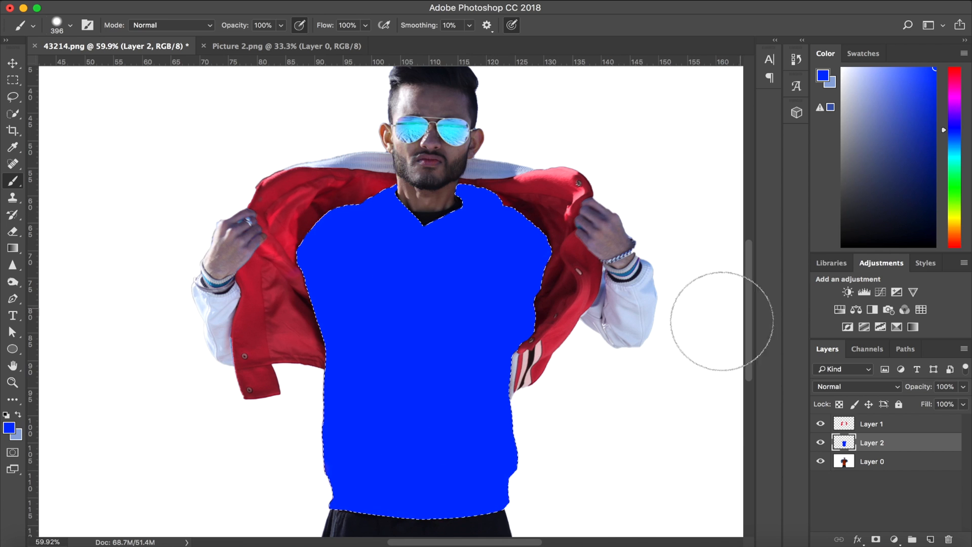
Set the blend mode of Layer 2 to Hue and deselect the hoodie.
left_click(857, 387)
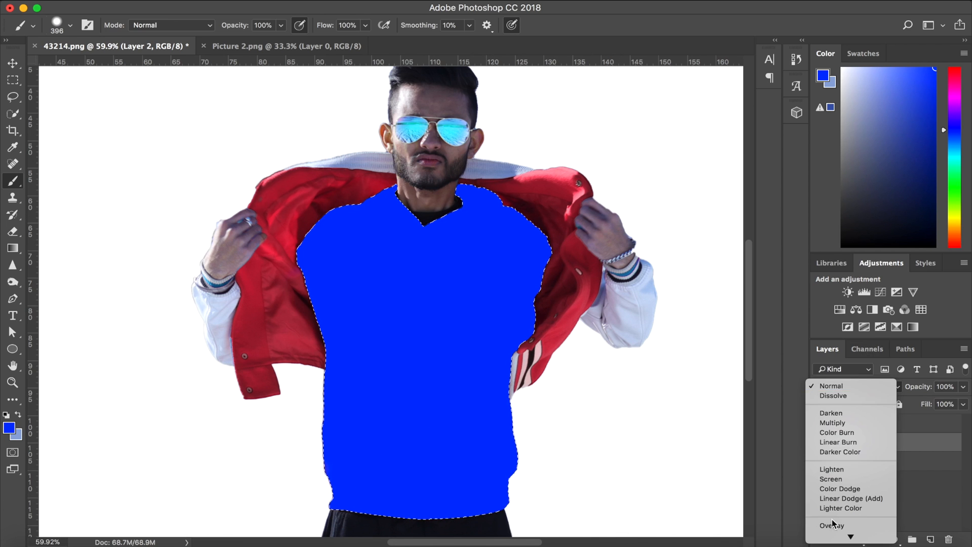
left_click(830, 507)
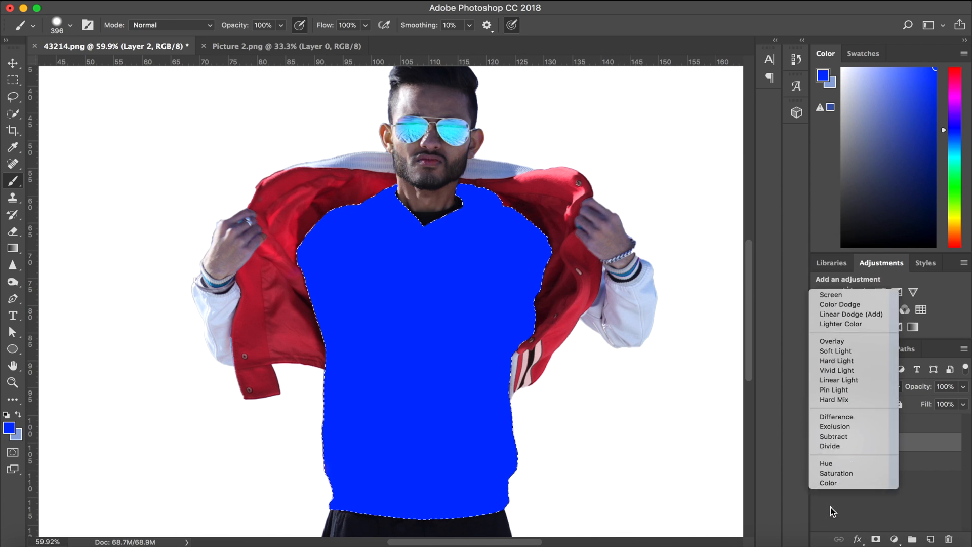
scroll(632, 386, "down", 2)
scroll(632, 387, "down", 2)
key("ctrl+d")
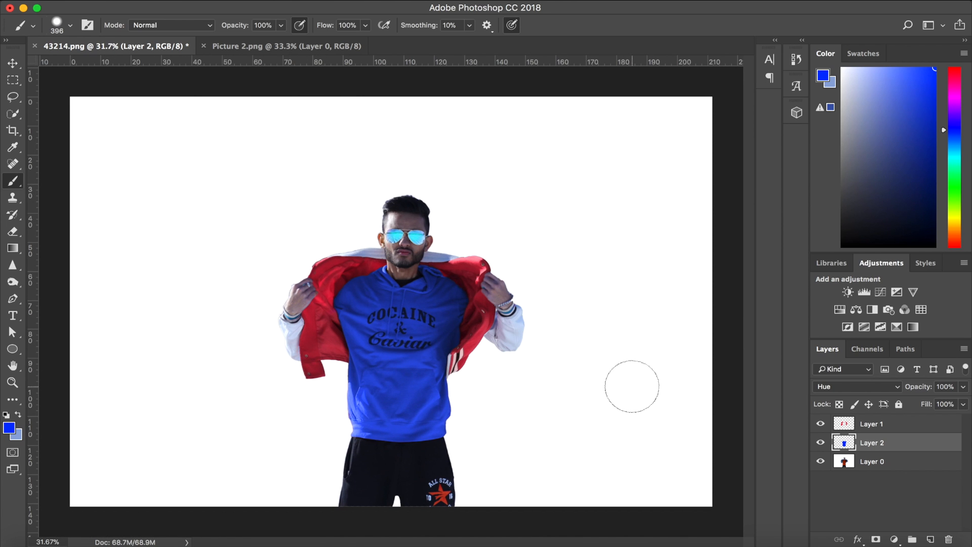
Select both sunglass lenses on Layer 0 with the Quick Selection tool.
scroll(401, 217, "up", 5)
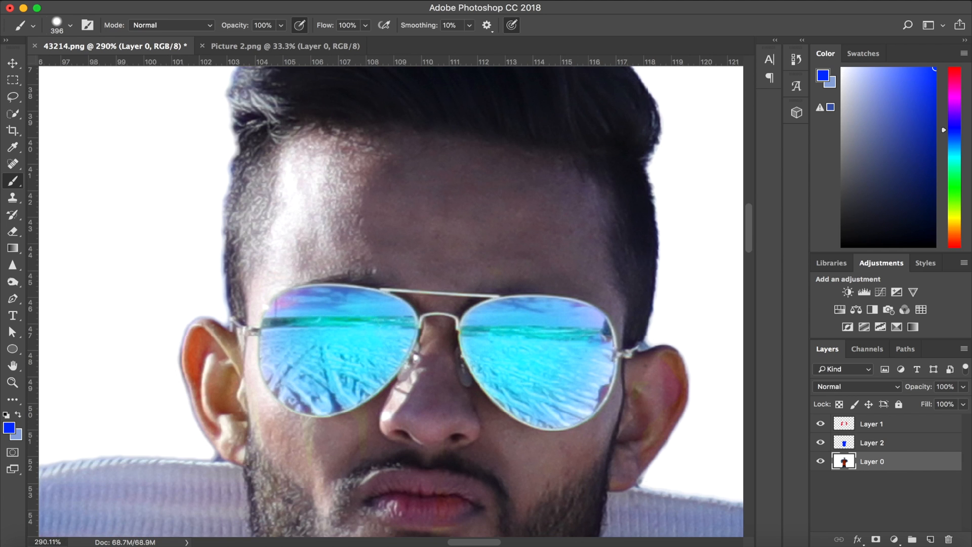
key("w")
left_click_drag(273, 304, 310, 334)
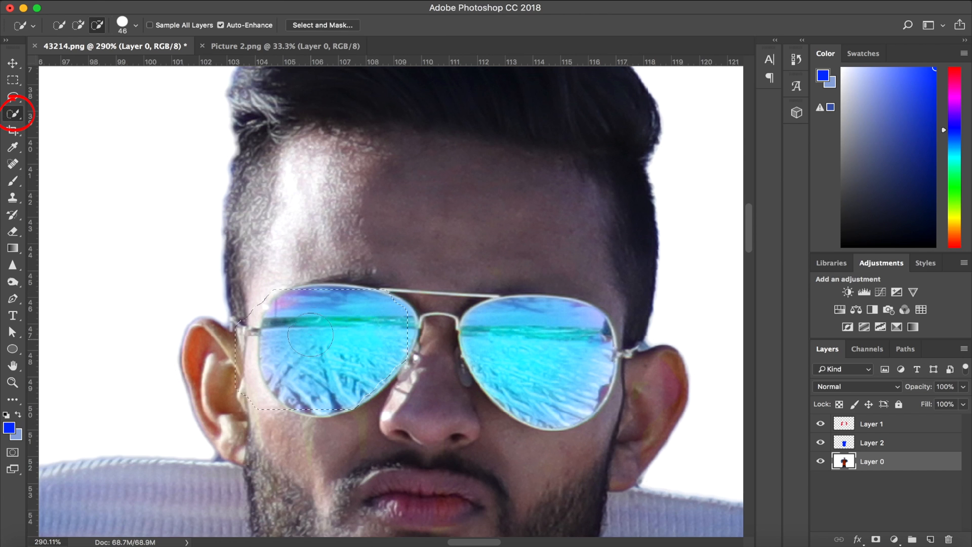
left_click_drag(521, 353, 573, 400)
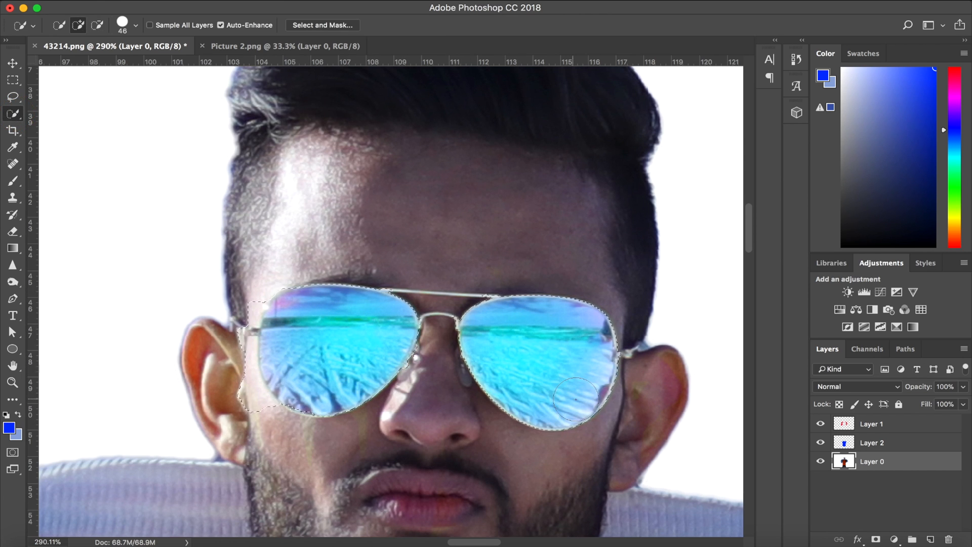
Create a new layer above Layer 0 and paint the selected sunglass lenses red with the Brush tool.
left_click(931, 540)
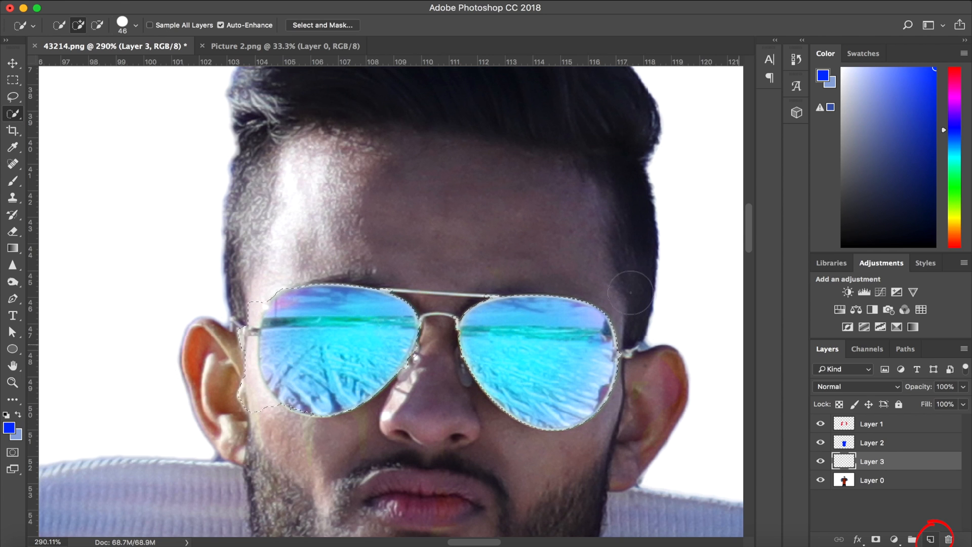
left_click(13, 181)
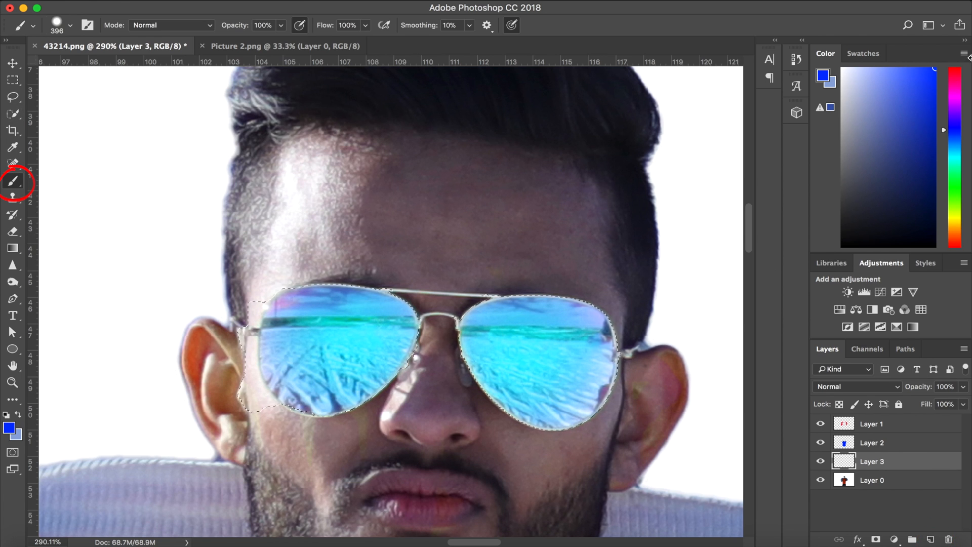
left_click(955, 69)
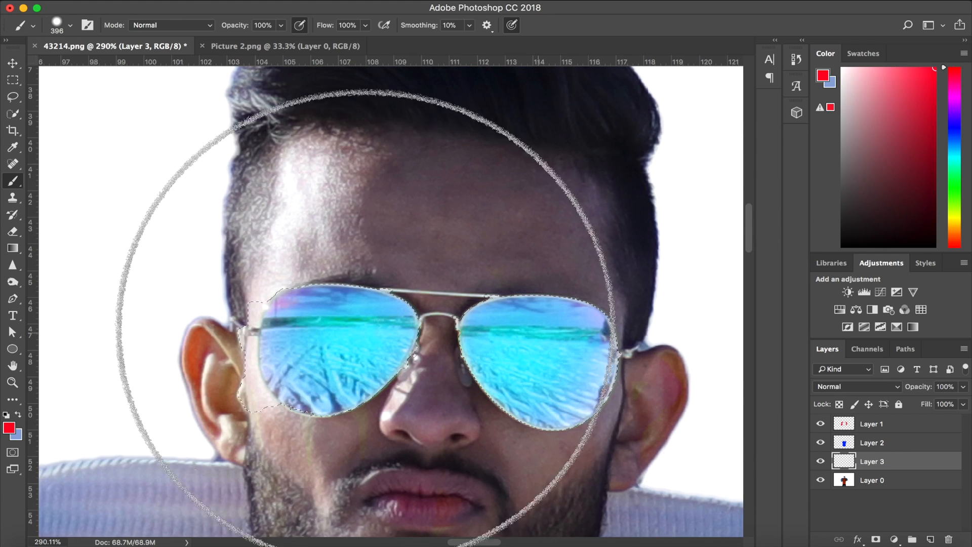
left_click_drag(402, 315, 417, 308)
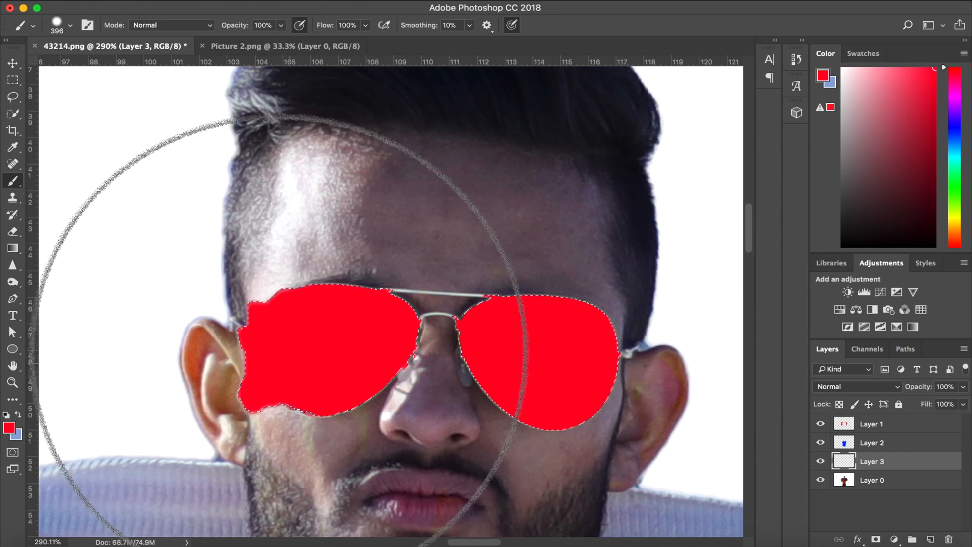
Set the blend mode of Layer 3 to Hue and deselect the lenses.
left_click(13, 63)
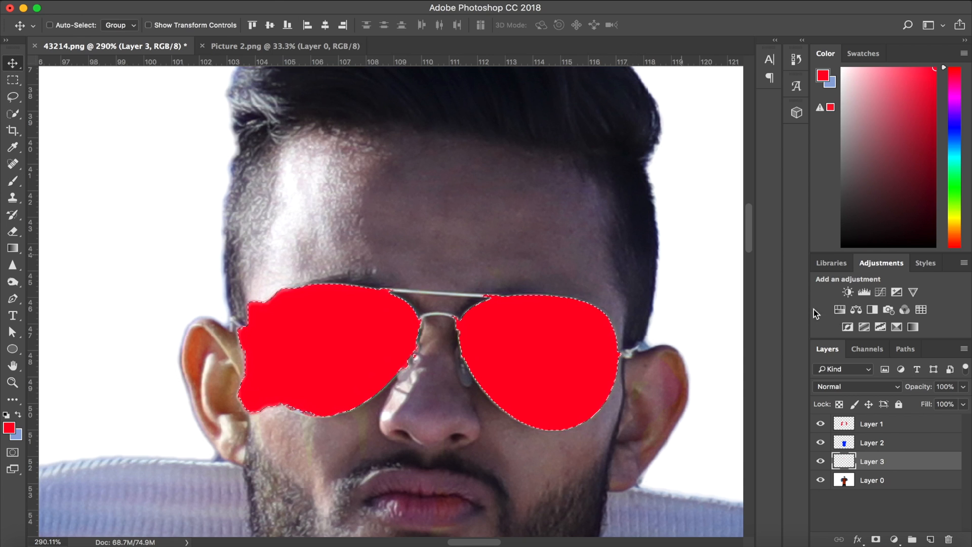
left_click(846, 384)
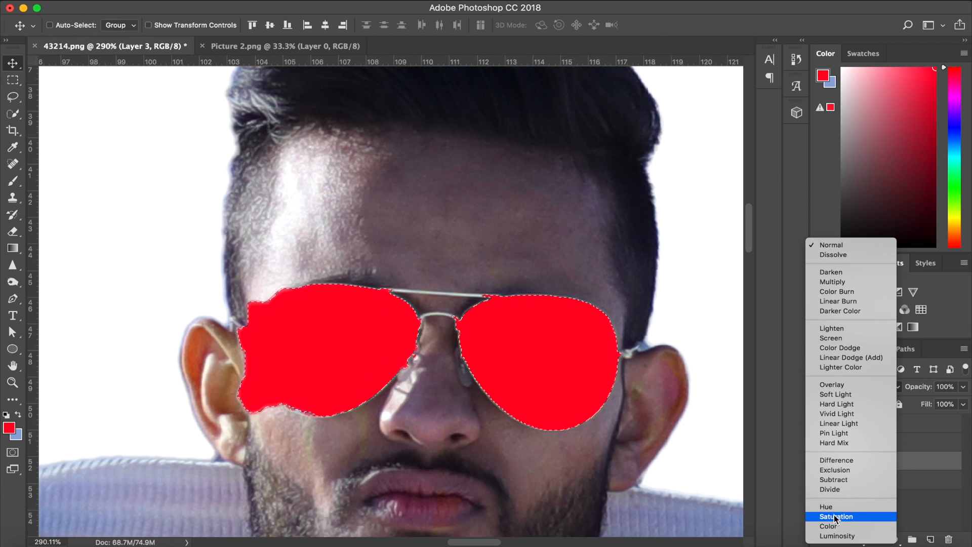
left_click(830, 508)
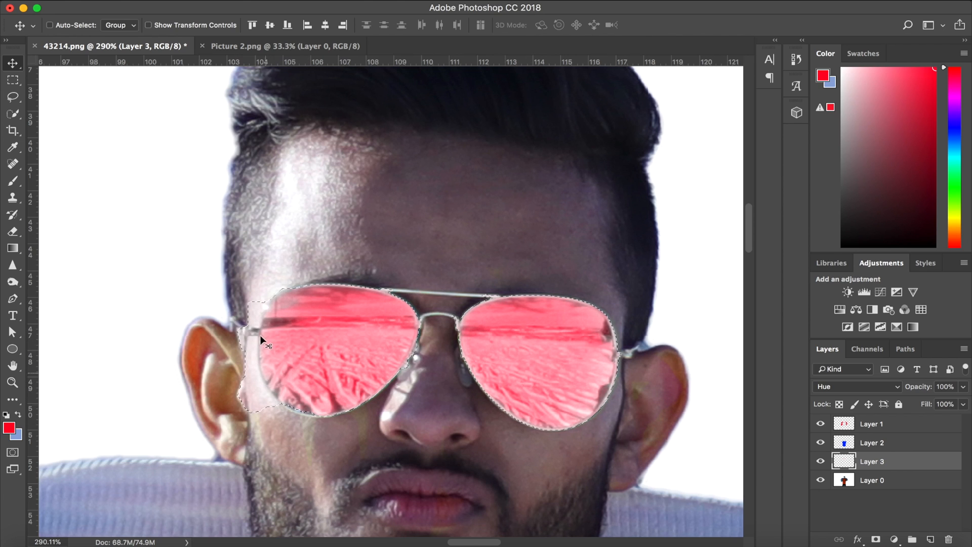
key("super+d")
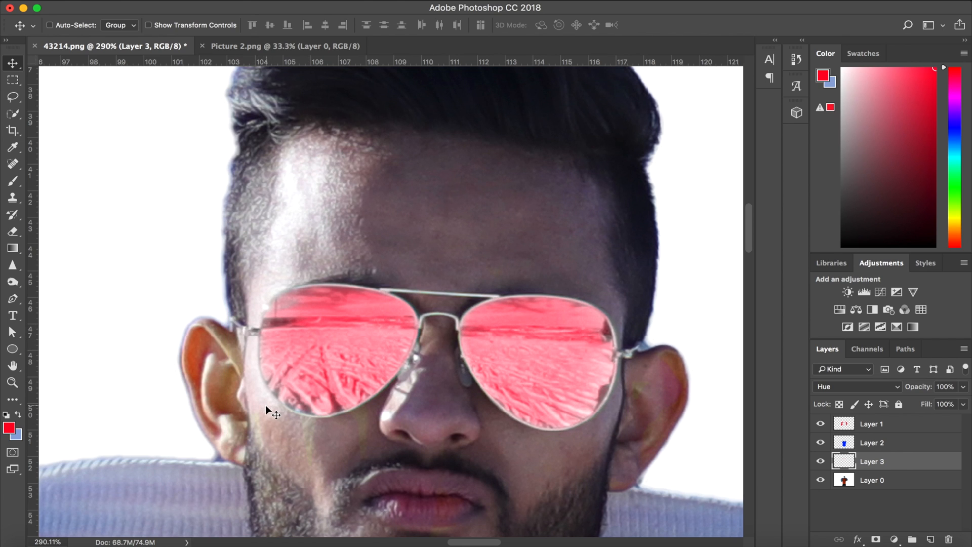
Erase a patch of red from the lower part of one lens on Layer 3 and repaint it with the Brush tool.
left_click(14, 235)
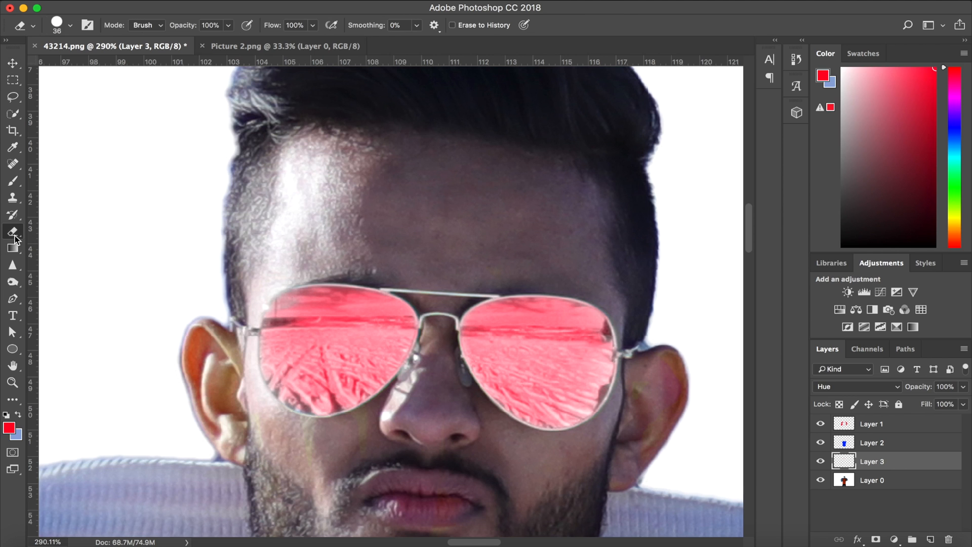
left_click_drag(250, 376, 350, 405)
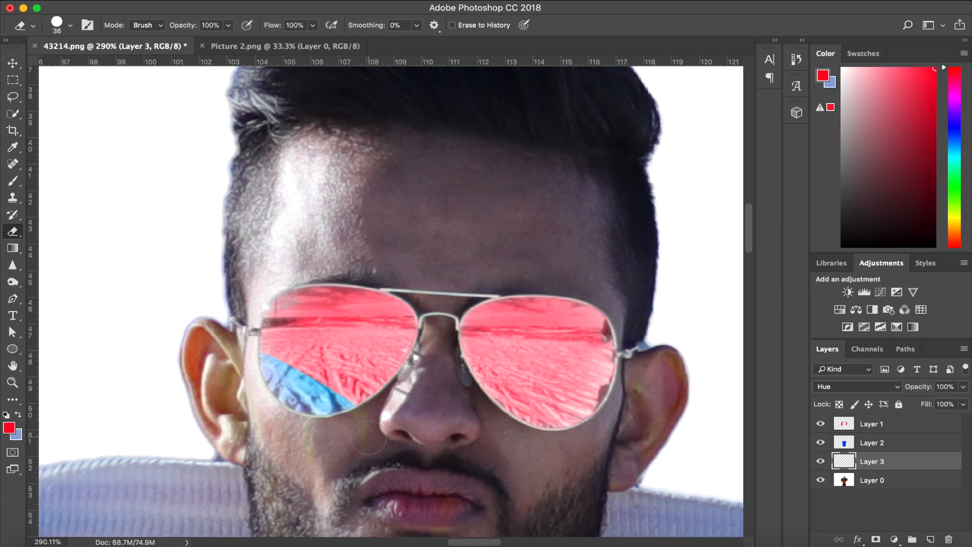
left_click(13, 182)
left_click(70, 25)
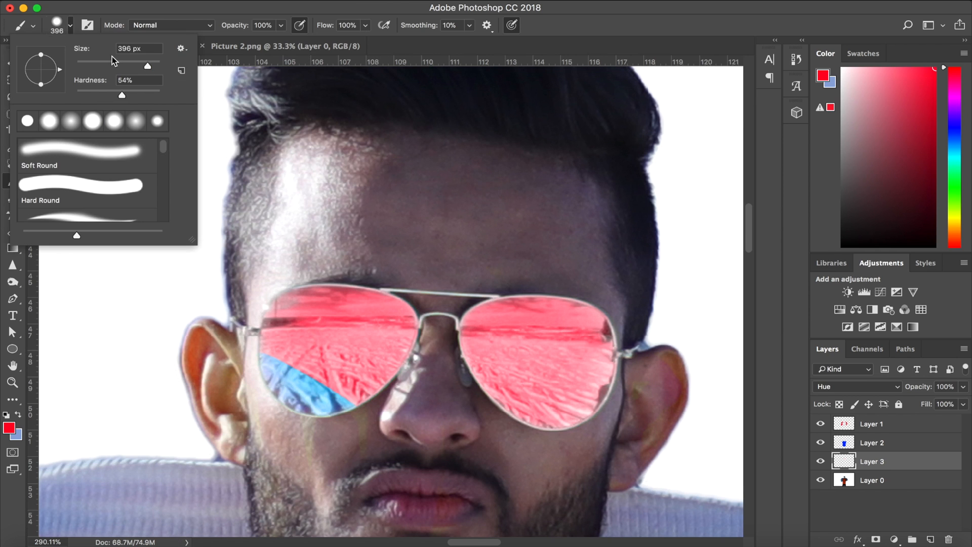
mouse_move(298, 389)
left_mouse_down()
mouse_move(281, 392)
mouse_move(310, 395)
left_mouse_up()
scroll(589, 372, "down", 10)
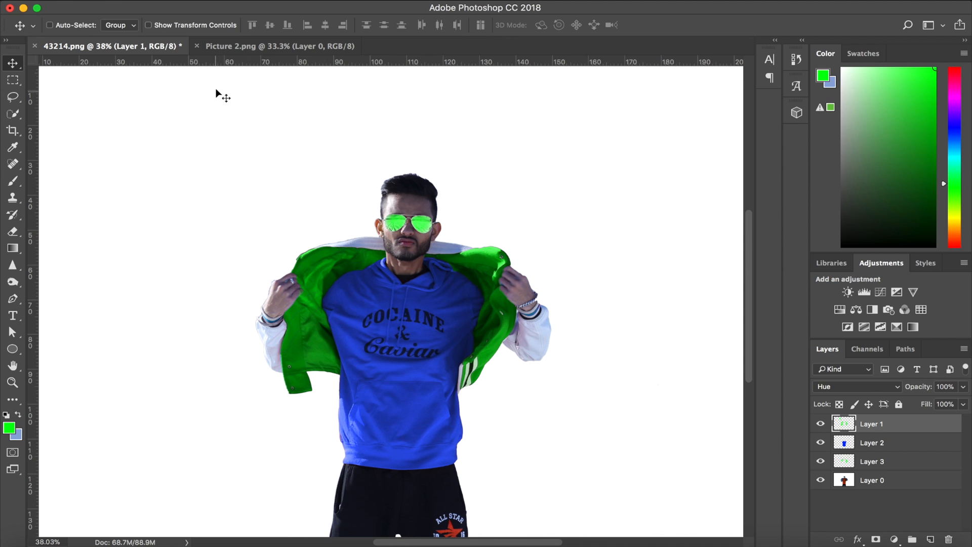
Switch to the Picture 2.png document and activate the Quick Selection tool.
left_click(271, 47)
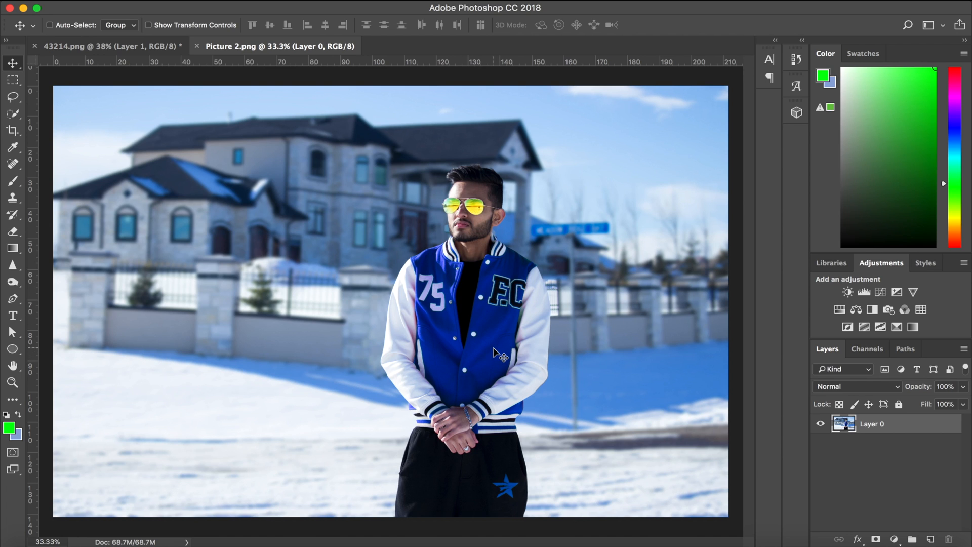
left_click(13, 114)
right_click(12, 114)
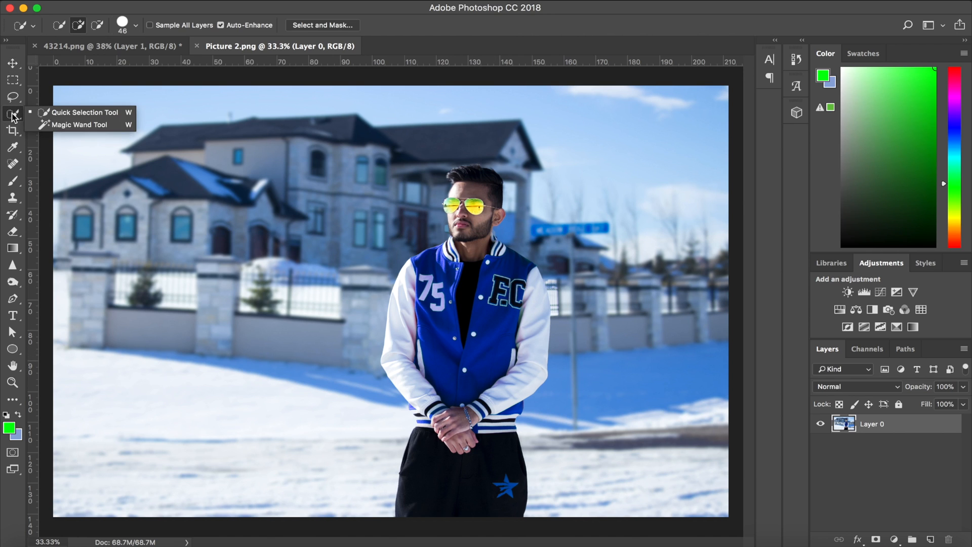
left_click(62, 114)
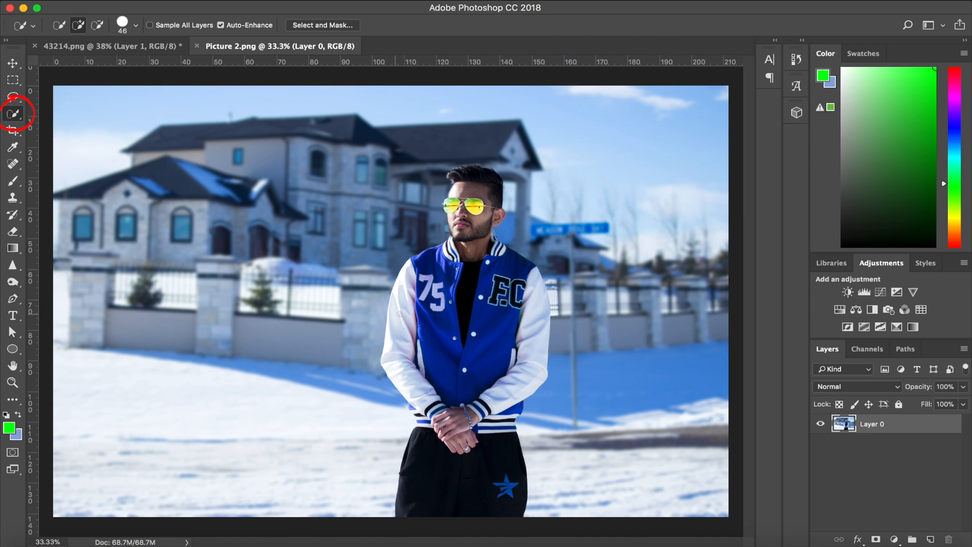
Try to outline the seam between the jacket's shoulder and sleeve beside the F.C letters with the Polygonal Lasso tool.
left_click(13, 97)
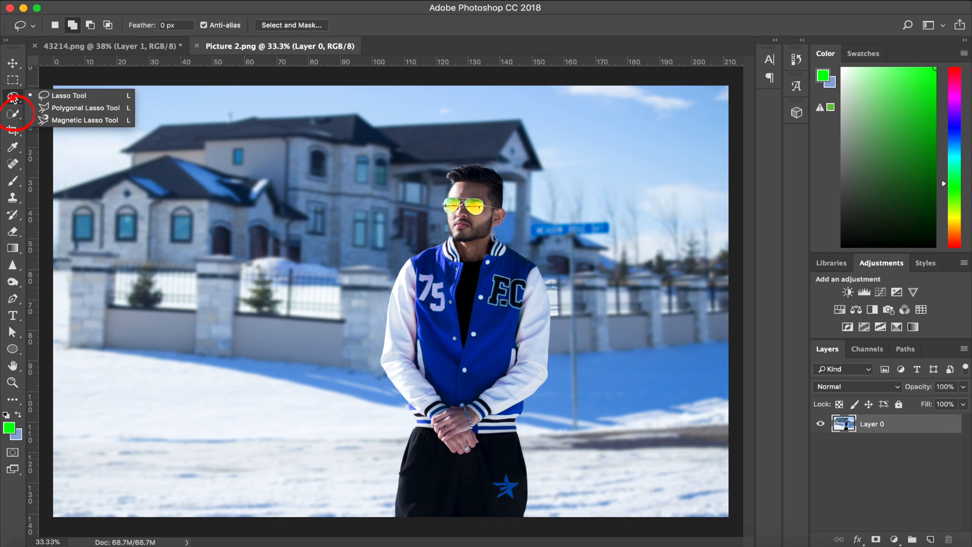
left_click(71, 109)
scroll(444, 202, "up", 3)
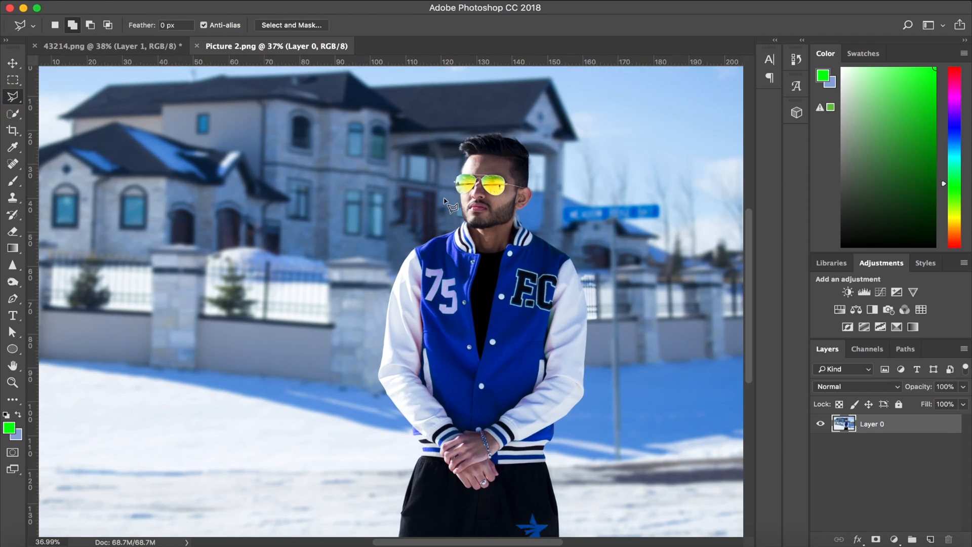
scroll(445, 202, "up", 4)
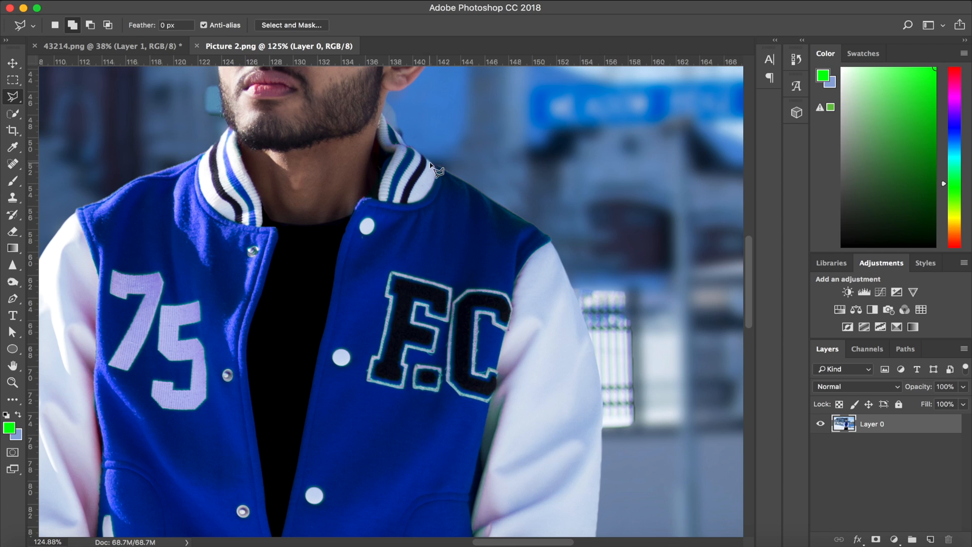
left_click(550, 238)
left_click(528, 263)
left_click(518, 277)
left_click(510, 305)
left_click(507, 332)
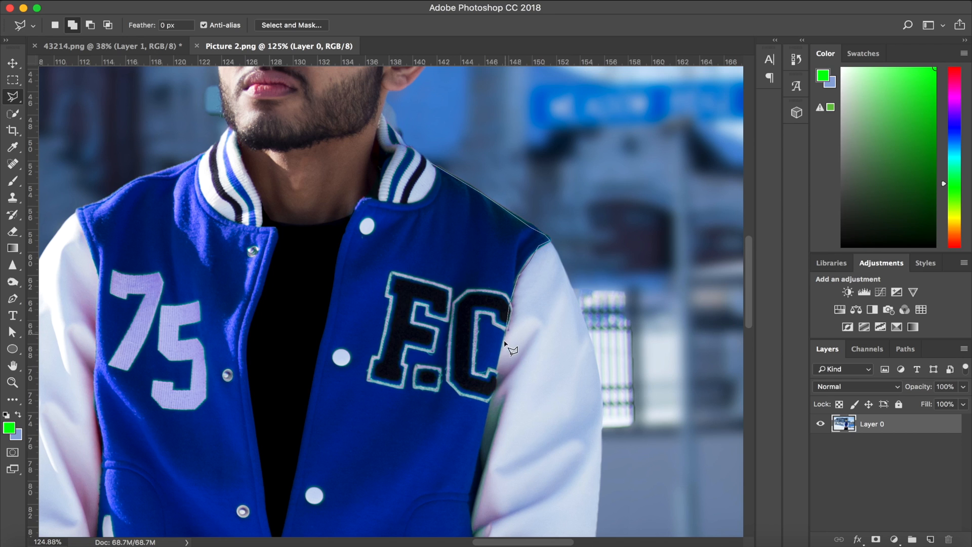
left_click(496, 375)
scroll(367, 219, "down", 1)
scroll(367, 219, "down", 10)
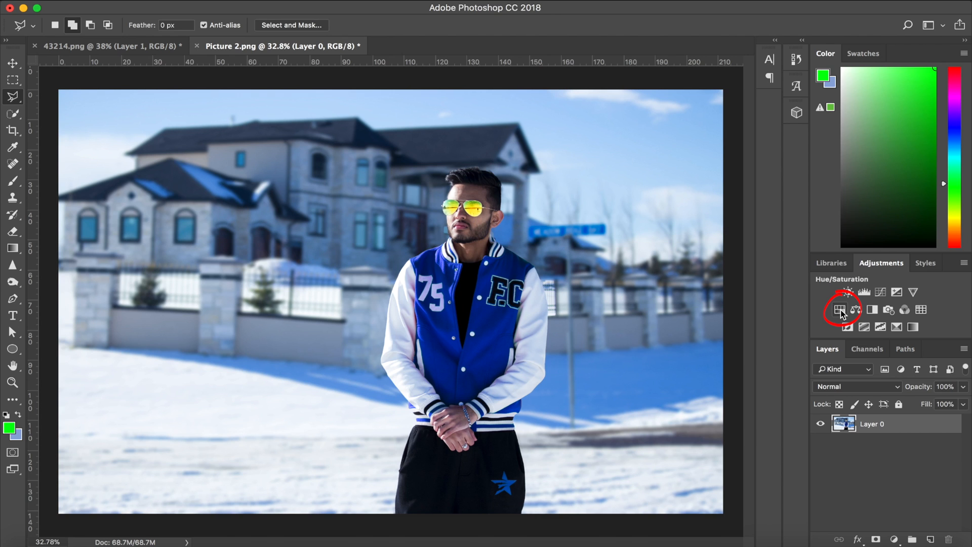
Add a Hue/Saturation adjustment layer and sample the blue jacket in the image to target the Blues range.
left_click(894, 540)
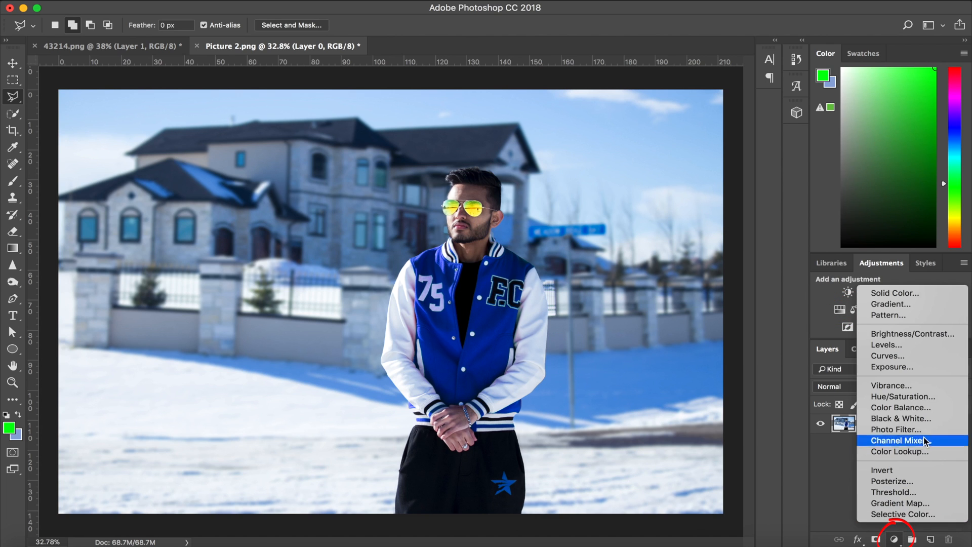
left_click(913, 398)
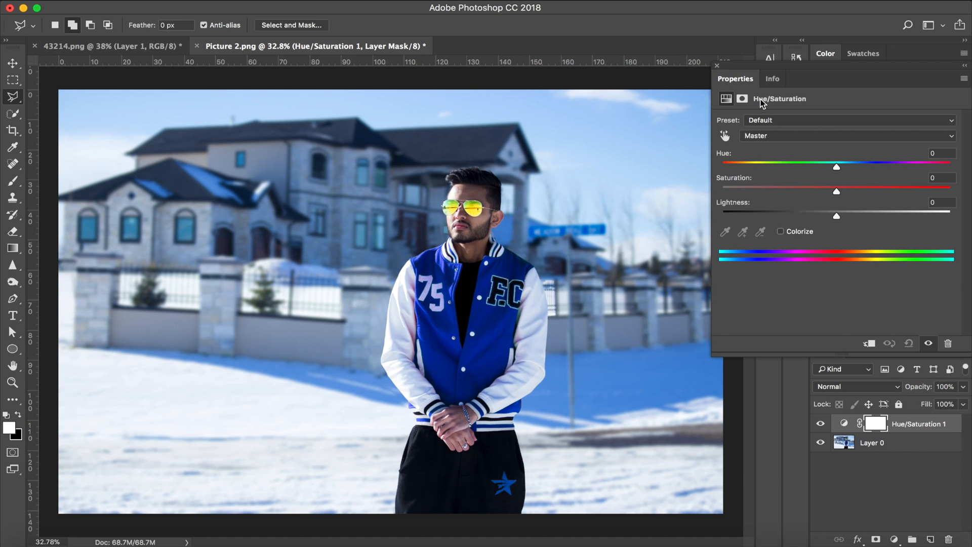
left_click_drag(778, 68, 720, 65)
left_click(667, 136)
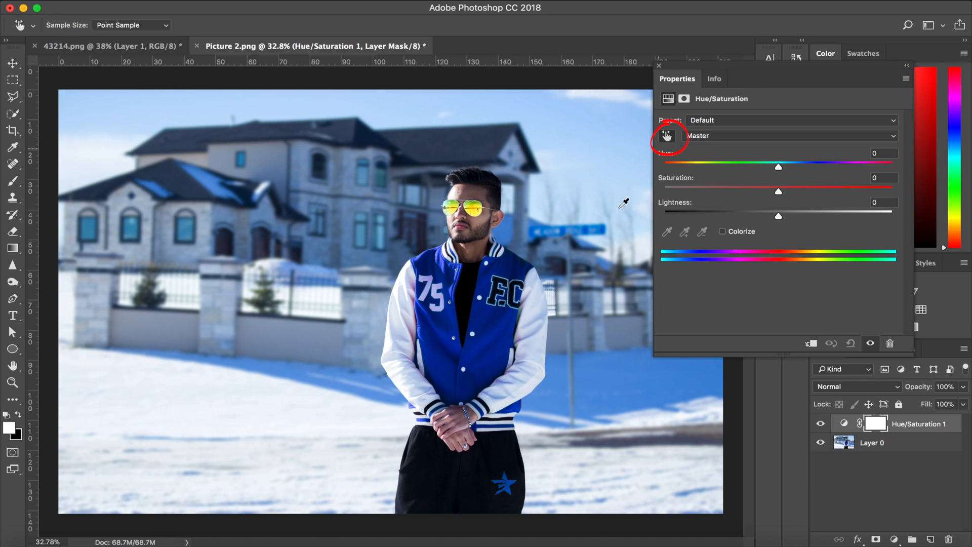
left_click_drag(492, 329, 495, 333)
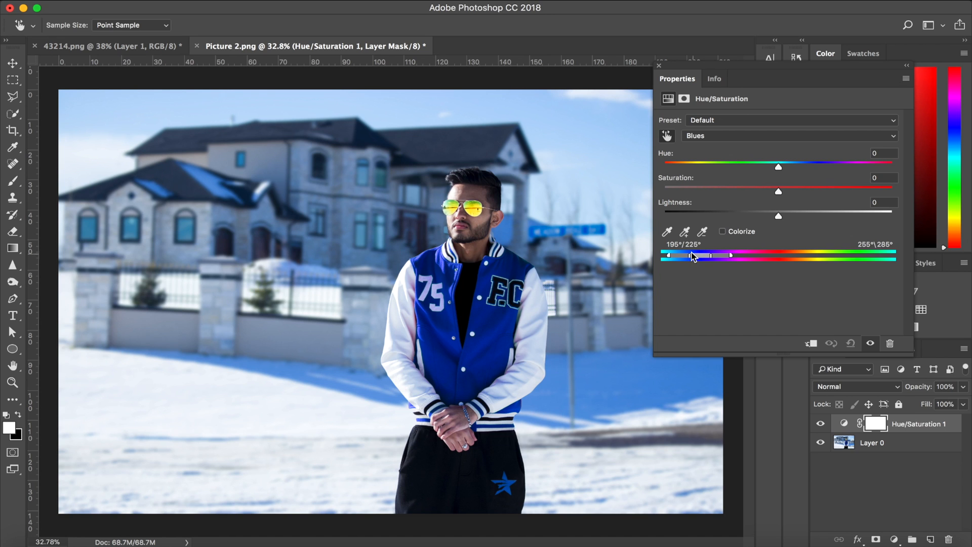
Try Blues hue shifts of +99 and -132, and return the hue to -1.
left_click_drag(745, 161, 856, 170)
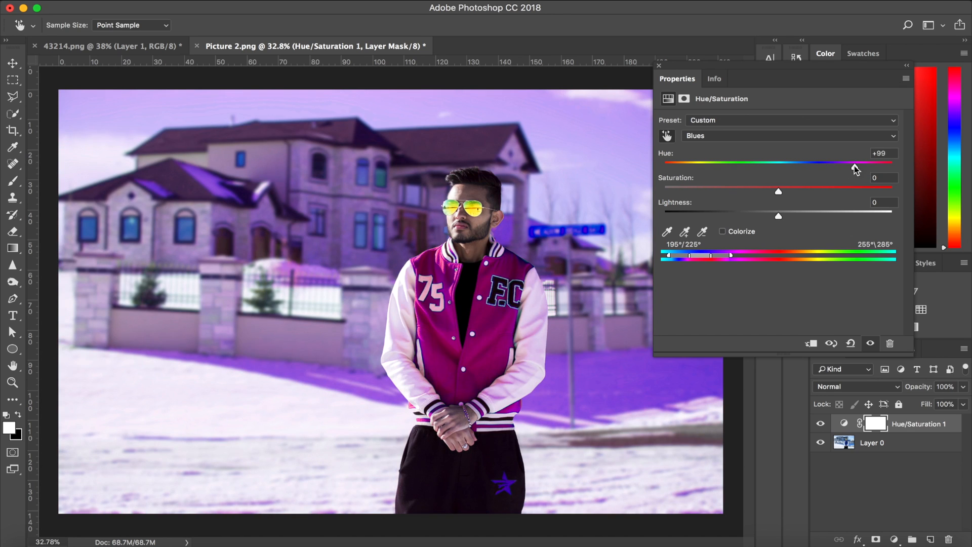
left_click_drag(756, 165, 687, 165)
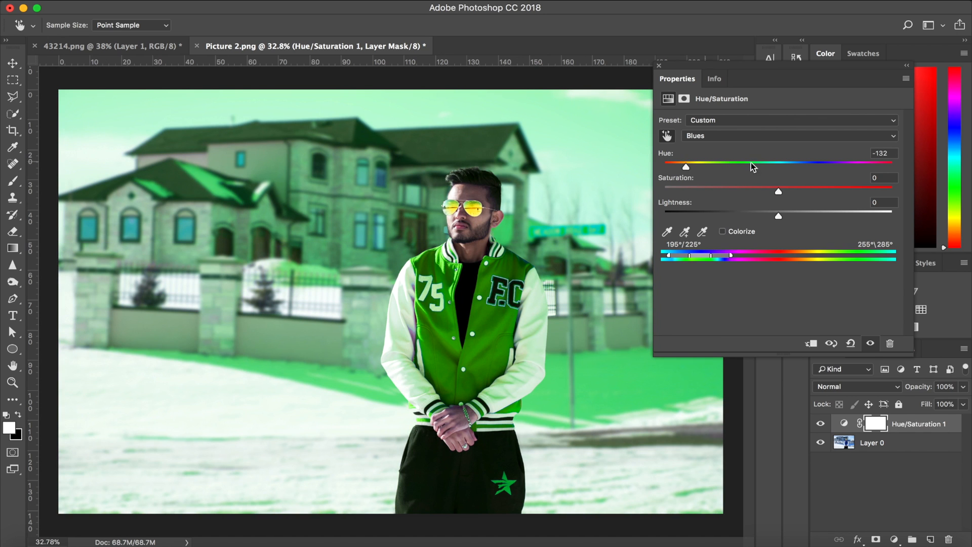
left_click_drag(786, 164, 778, 167)
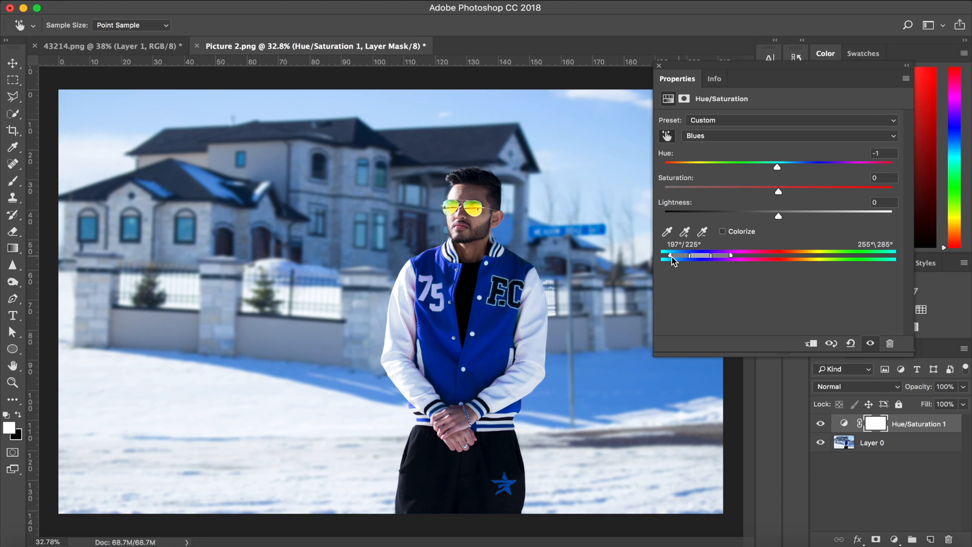
Narrow the affected Blues range to 203°/218° and 245°\275° while testing the colour with a hue of -63.
left_click_drag(689, 257, 693, 255)
left_click_drag(754, 165, 707, 166)
left_click(779, 163)
left_click_drag(699, 255, 696, 256)
mouse_move(719, 166)
left_mouse_down()
mouse_move(872, 170)
mouse_move(675, 170)
mouse_move(734, 166)
mouse_move(718, 167)
left_mouse_up()
mouse_move(675, 255)
left_mouse_down()
mouse_move(667, 256)
mouse_move(676, 257)
left_mouse_up()
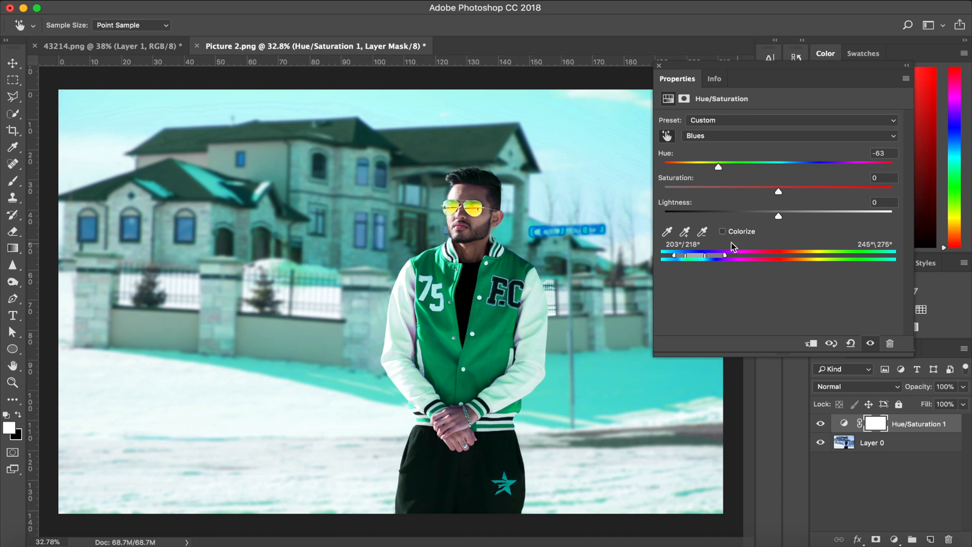
Tighten the Blues range to 204°/216° and 234°\250°, set its hue to +43, and close the adjustment properties.
left_click_drag(724, 261, 689, 256)
left_click_drag(719, 167, 829, 163)
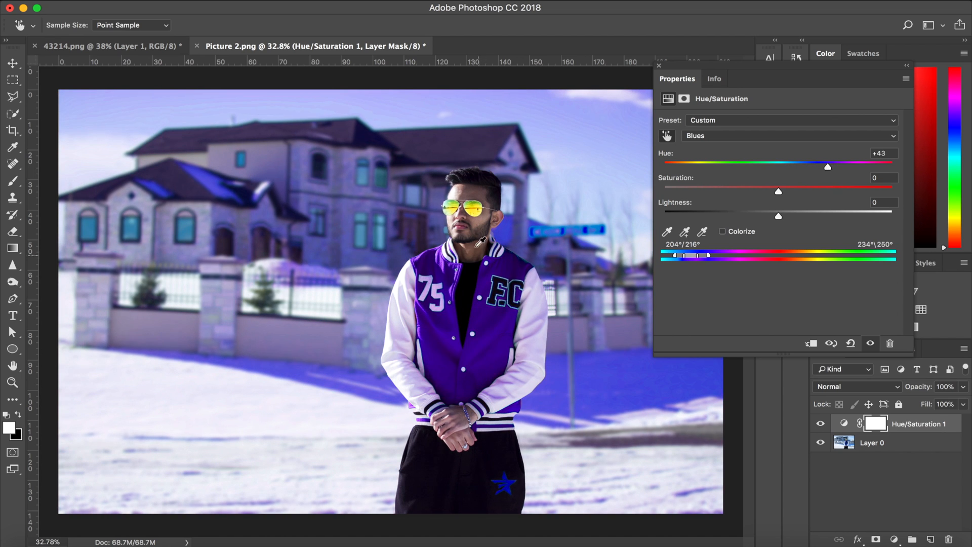
left_click(659, 66)
Paint black over the background on the Hue/Saturation layer mask with the Brush tool, leaving the jacket recoloured.
scroll(217, 282, "down", 2)
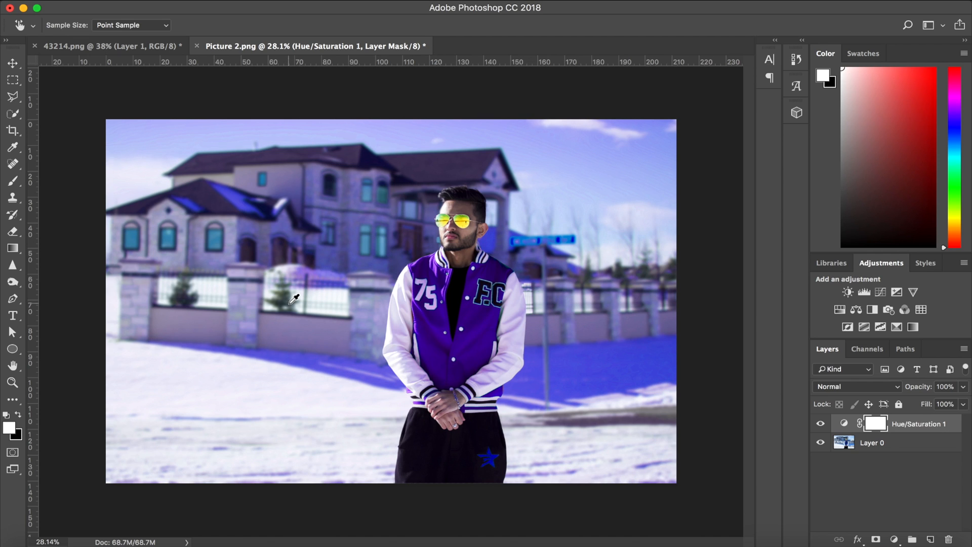
left_click(13, 181)
key("x")
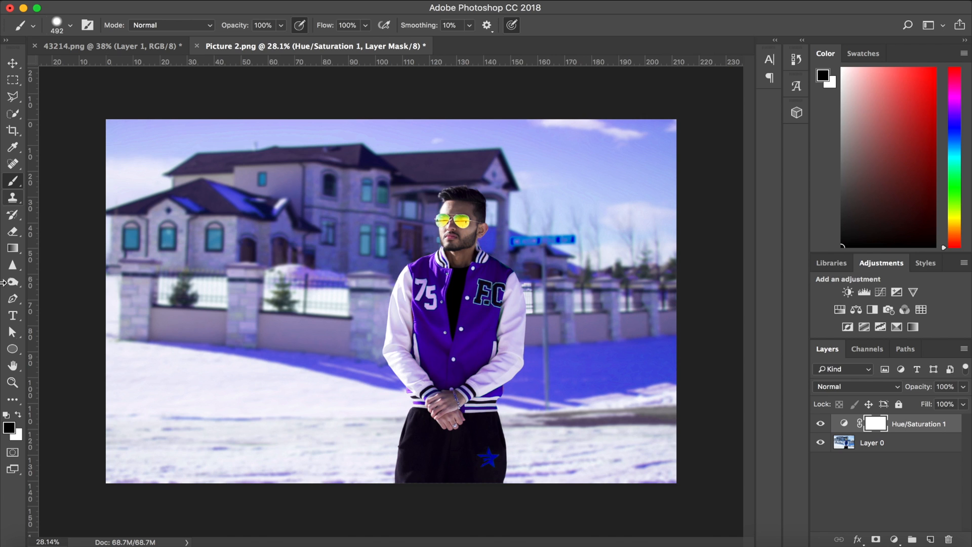
mouse_move(240, 324)
left_mouse_down()
mouse_move(277, 372)
mouse_move(331, 283)
mouse_move(128, 145)
mouse_move(136, 294)
mouse_move(127, 130)
mouse_move(282, 117)
mouse_move(121, 127)
mouse_move(378, 134)
mouse_move(244, 125)
mouse_move(618, 122)
mouse_move(320, 128)
mouse_move(585, 141)
mouse_move(570, 125)
mouse_move(672, 165)
mouse_move(633, 160)
mouse_move(654, 436)
mouse_move(547, 308)
mouse_move(483, 160)
mouse_move(378, 205)
mouse_move(233, 363)
left_mouse_up()
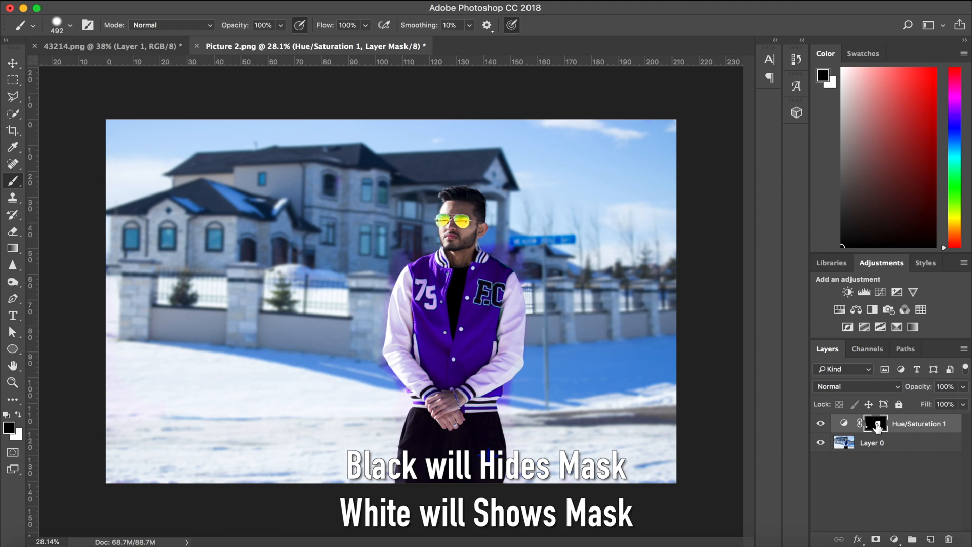
mouse_move(531, 296)
left_mouse_down()
mouse_move(301, 339)
mouse_move(397, 302)
mouse_move(368, 315)
mouse_move(507, 310)
left_mouse_up()
Paint white on the mask over the fence and snow beside the man, and cover that area with black again.
left_click(18, 415)
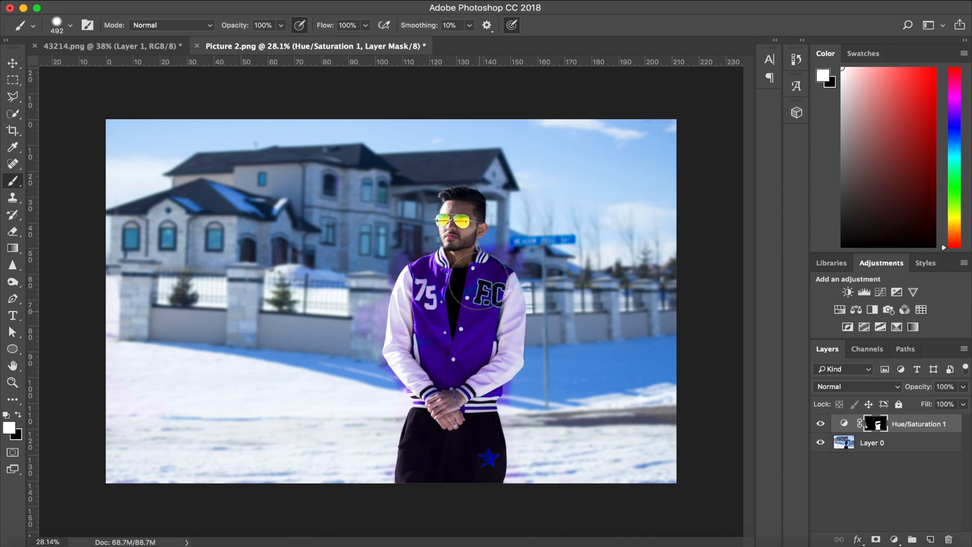
mouse_move(544, 382)
left_mouse_down()
mouse_move(552, 261)
mouse_move(573, 355)
mouse_move(621, 370)
left_mouse_up()
left_click(19, 415)
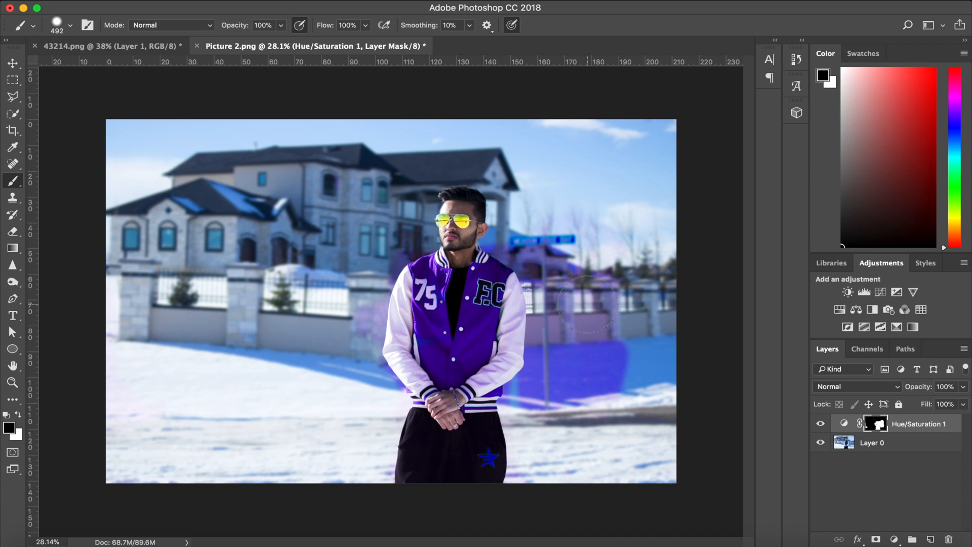
mouse_move(583, 373)
left_mouse_down()
mouse_move(581, 307)
mouse_move(613, 354)
mouse_move(563, 388)
mouse_move(568, 269)
left_mouse_up()
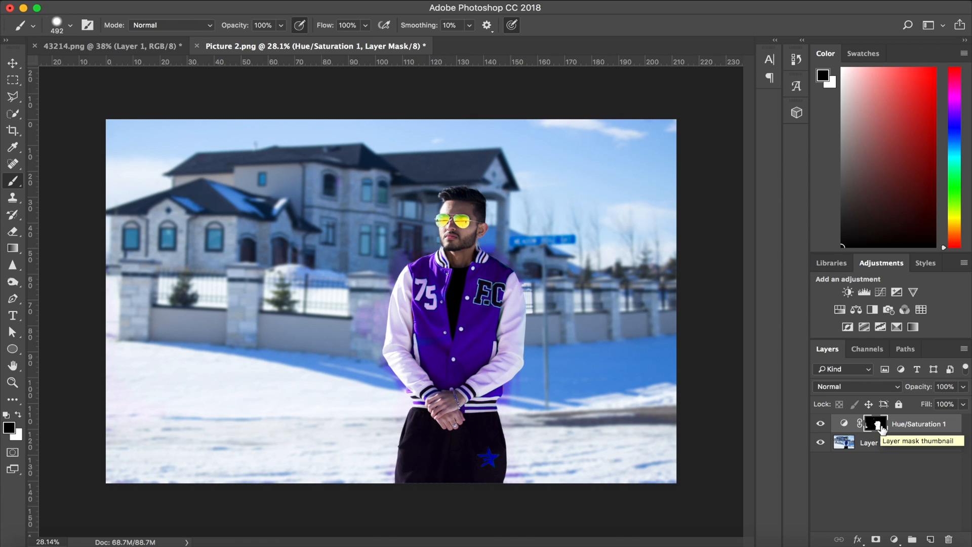
Display the Hue/Saturation layer mask on its own to examine the painted areas, and return to the image.
left_click(882, 429, "alt")
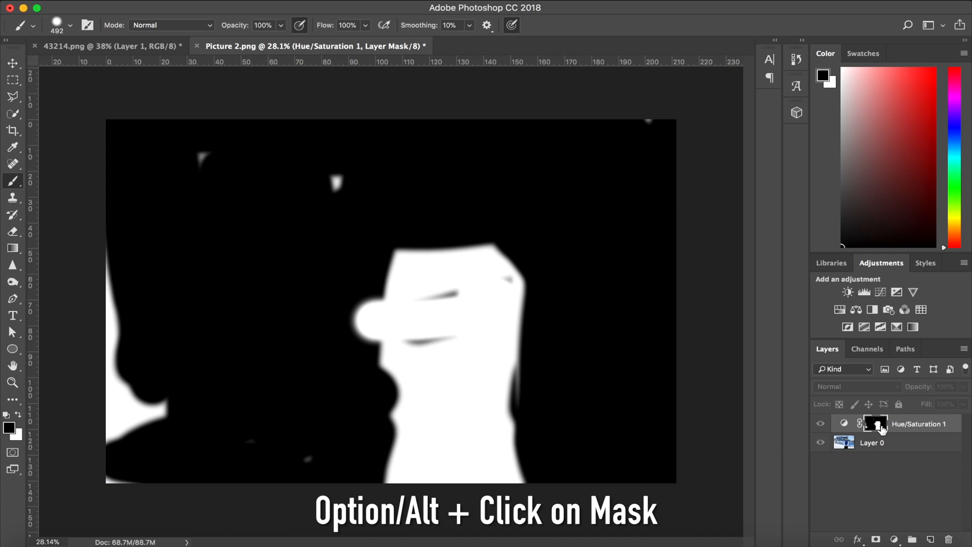
left_click(882, 430, "alt")
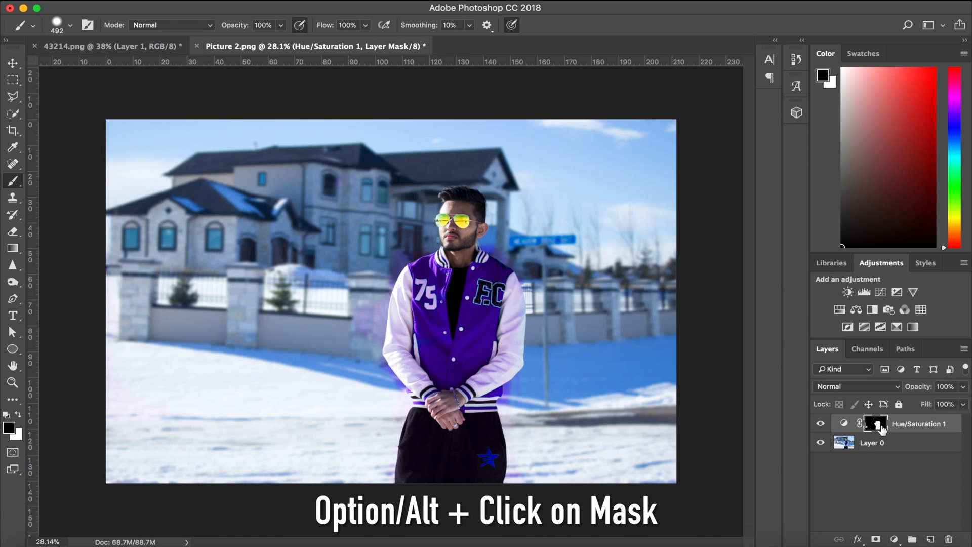
Display the Hue/Saturation layer mask on its own, paint the leftover spots in the background black, and return to the image.
left_click(882, 429, "alt")
mouse_move(446, 205)
left_mouse_down()
mouse_move(178, 211)
mouse_move(113, 309)
mouse_move(278, 454)
mouse_move(134, 450)
left_mouse_up()
mouse_move(365, 273)
left_mouse_down()
mouse_move(354, 325)
mouse_move(349, 319)
left_mouse_up()
mouse_move(203, 163)
left_mouse_down()
mouse_move(93, 127)
mouse_move(155, 381)
mouse_move(178, 364)
left_mouse_up()
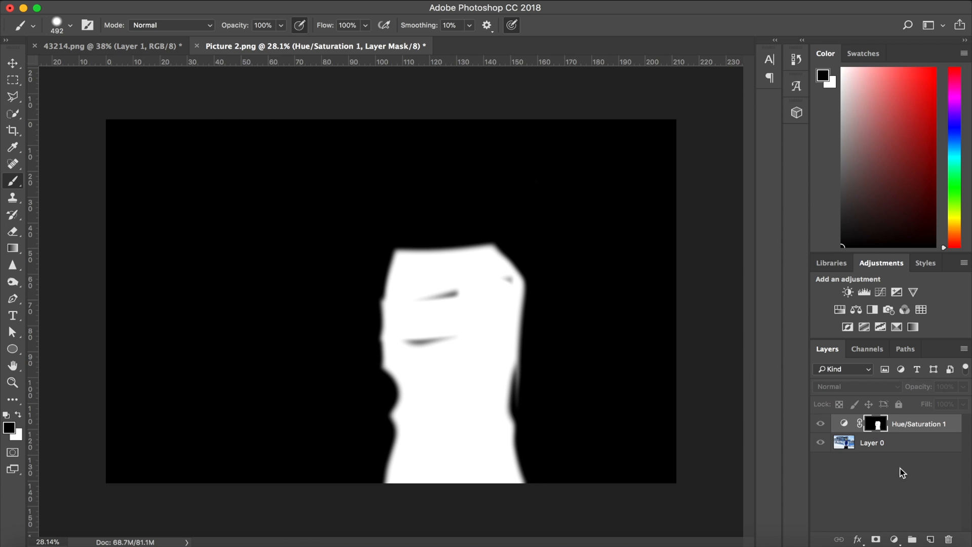
left_click(869, 428, "alt")
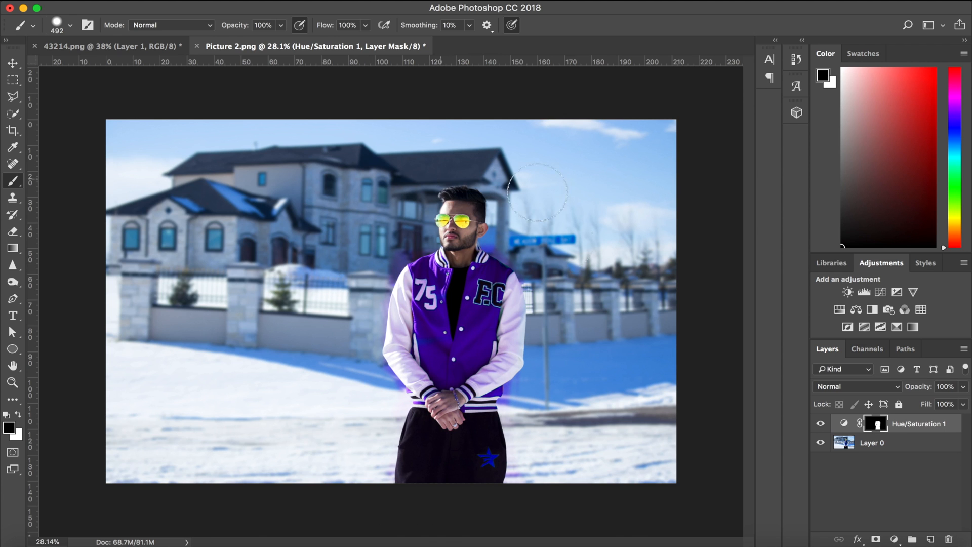
scroll(542, 273, "up", 5)
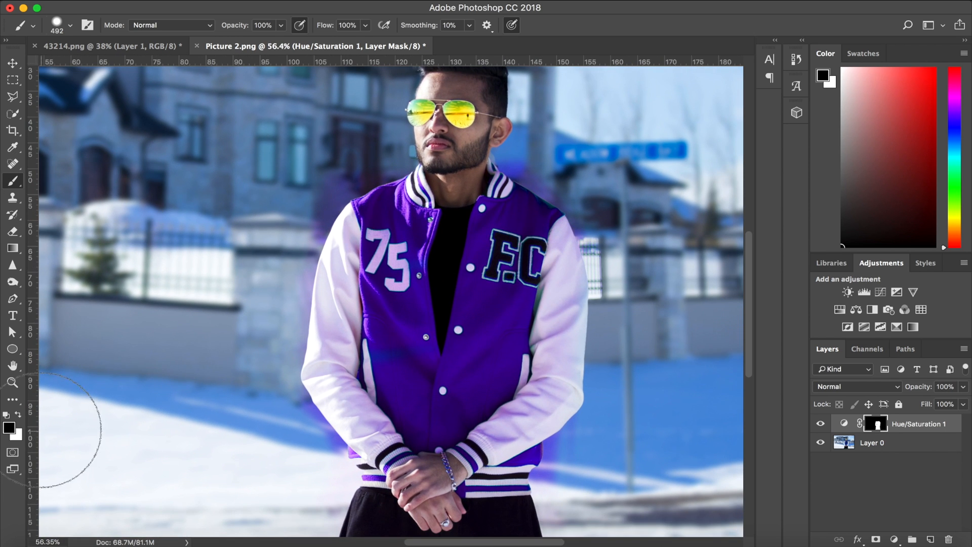
left_click(18, 415)
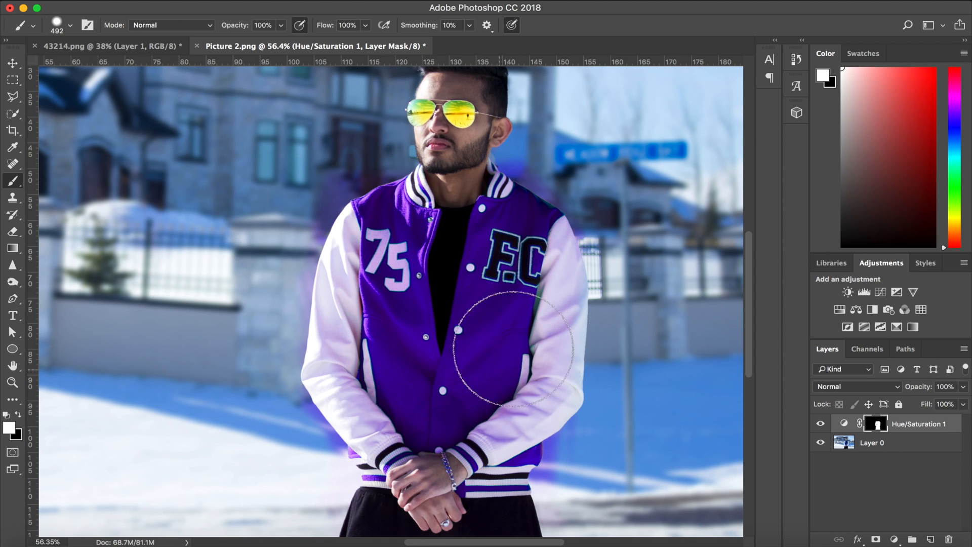
scroll(481, 329, "up", 2)
scroll(486, 334, "down", 3)
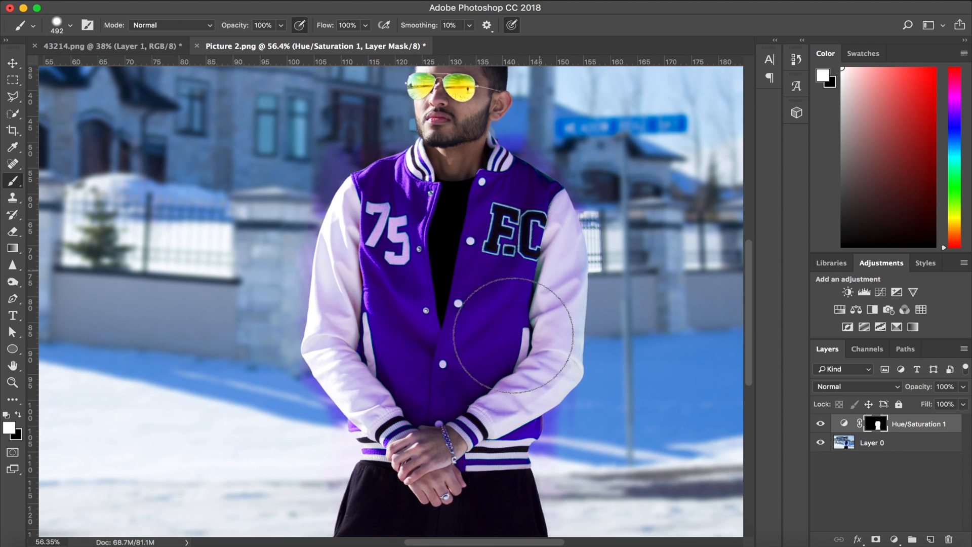
left_click(873, 428, "alt")
left_click(873, 428, "alt")
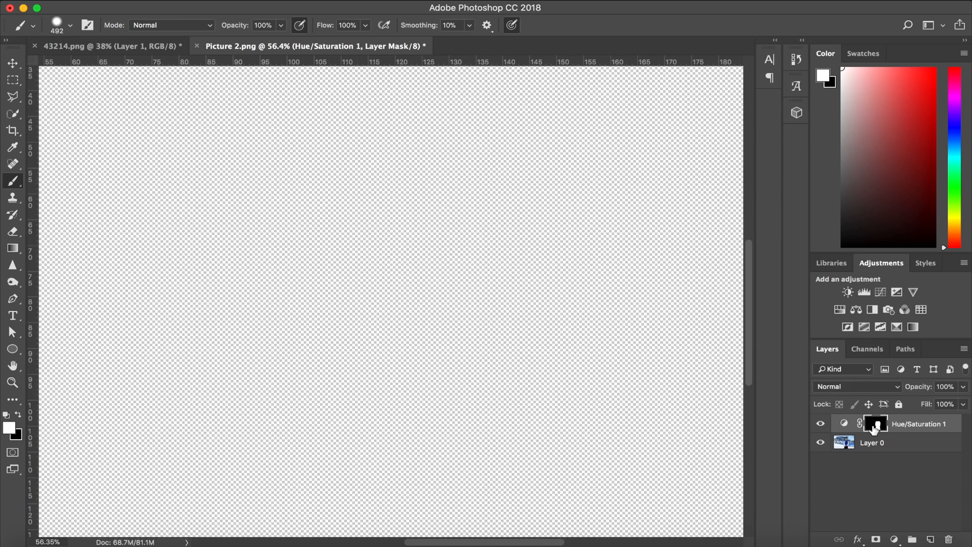
left_click(874, 428, "alt")
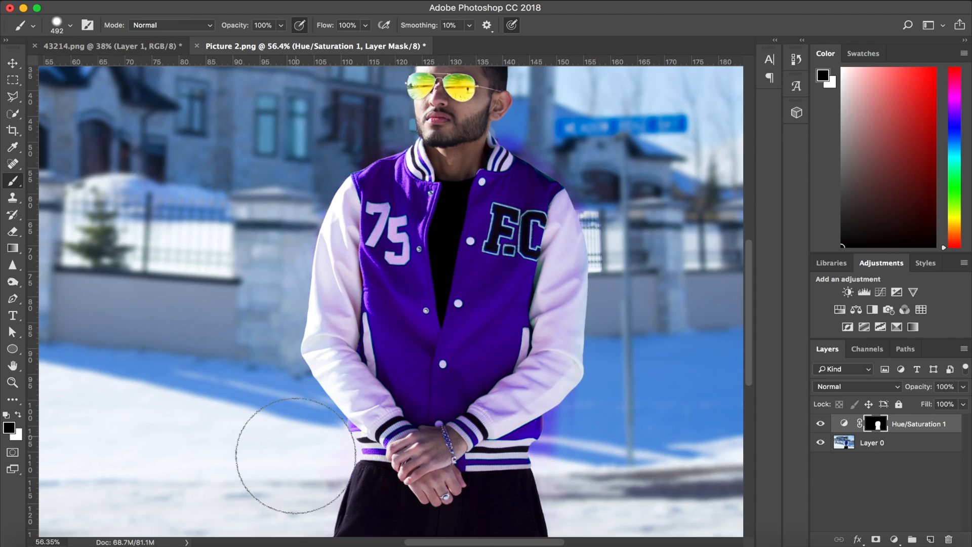
Reduce the brush size to 35 and paint black on the mask over the purple spill below the sleeve at the jacket's hem.
scroll(289, 459, "right", 5)
scroll(289, 460, "down", 2)
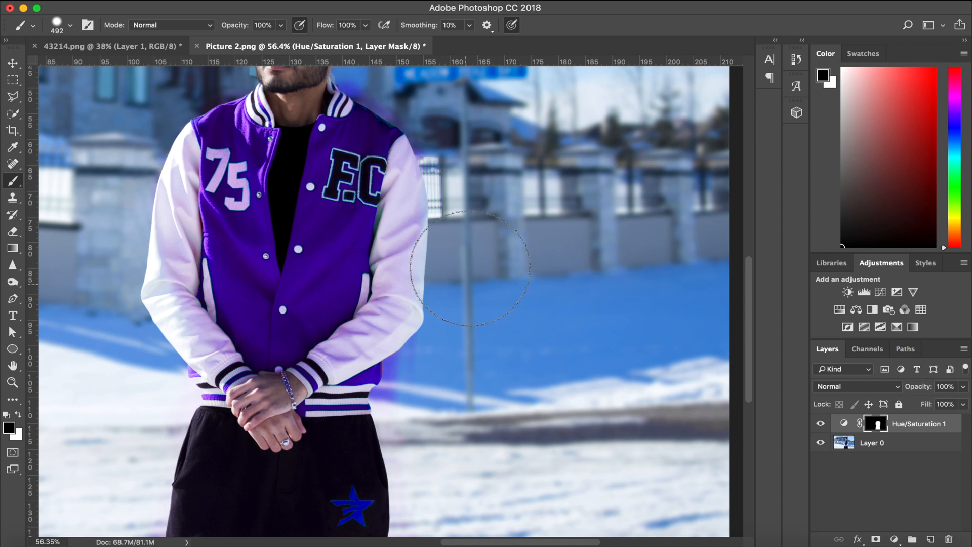
scroll(444, 427, "down", 1)
scroll(444, 427, "left", 2)
scroll(445, 428, "down", 2)
scroll(476, 317, "up", 6)
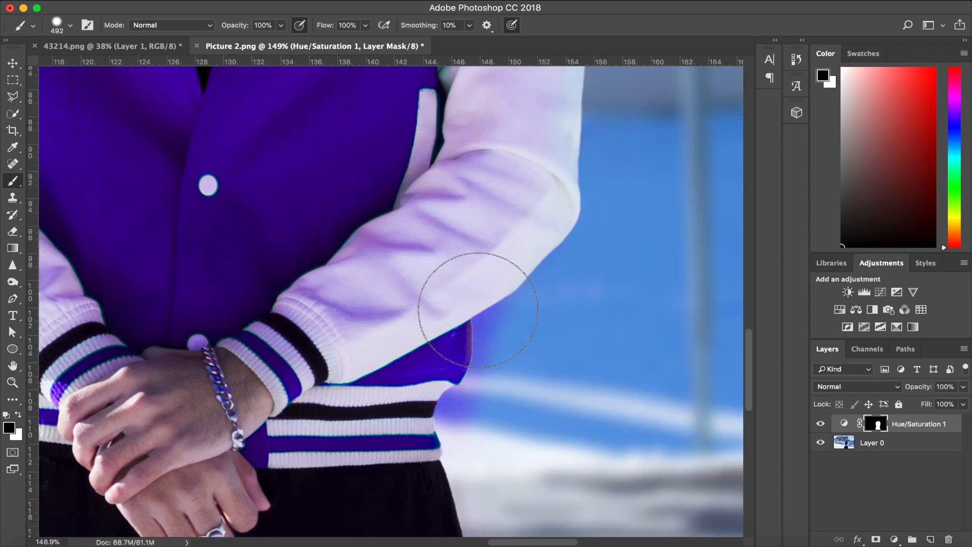
left_click(70, 26)
left_click_drag(122, 65, 89, 64)
mouse_move(481, 313)
left_mouse_down()
mouse_move(492, 286)
mouse_move(430, 400)
mouse_move(450, 423)
mouse_move(479, 344)
left_mouse_up()
Paint black on the mask along the outer edges of the jacket's shoulders and collar to remove the purple spill from the background.
scroll(372, 324, "down", 5)
scroll(269, 348, "up", 5)
scroll(284, 395, "left", 5)
scroll(300, 442, "down", 4)
scroll(576, 373, "up", 4)
scroll(577, 373, "right", 4)
scroll(577, 372, "down", 2)
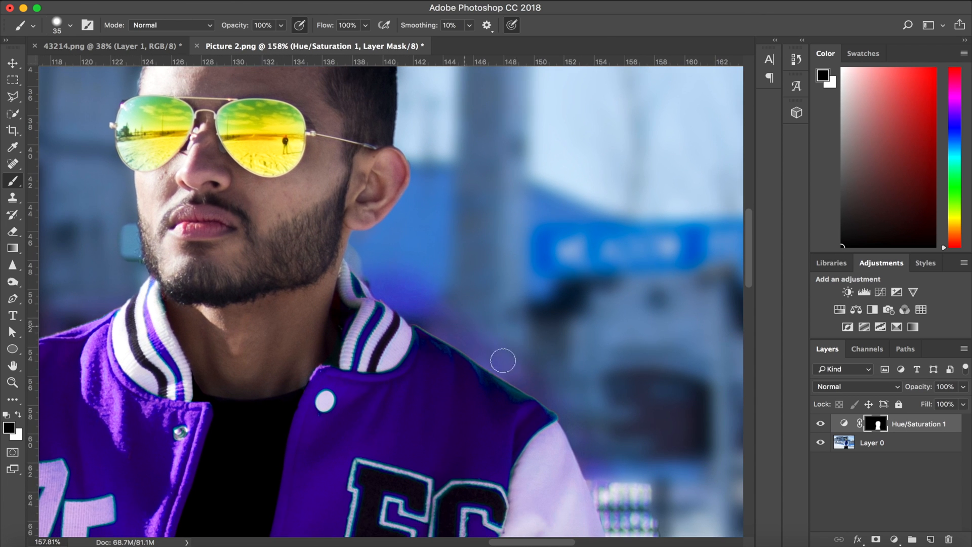
mouse_move(540, 381)
left_mouse_down()
mouse_move(364, 246)
mouse_move(360, 265)
mouse_move(356, 255)
mouse_move(390, 298)
mouse_move(591, 432)
left_mouse_up()
left_click_drag(420, 288, 490, 335)
left_click_drag(366, 250, 278, 252)
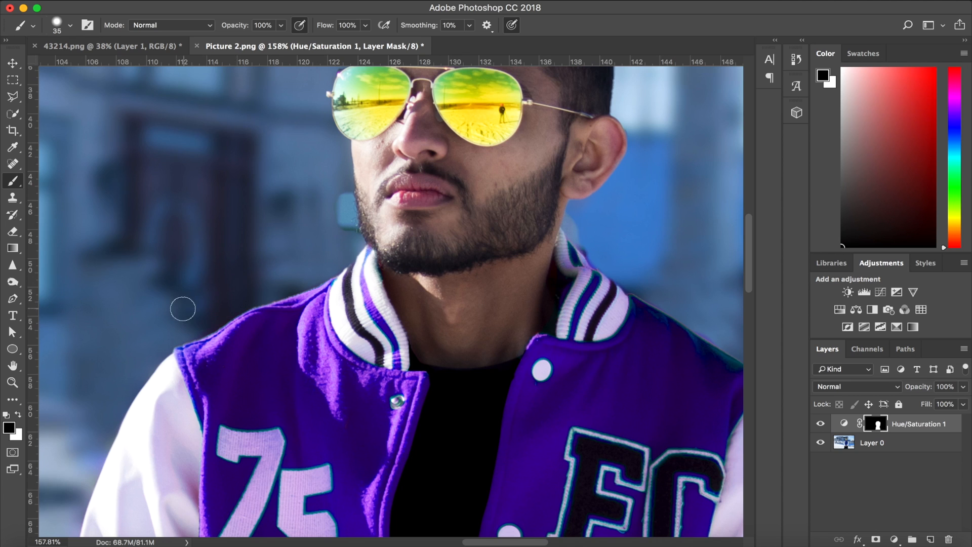
Load the Hue/Saturation layer mask as a selection to outline the unmasked area around the jacket and trousers.
scroll(439, 286, "up", 5)
scroll(438, 286, "down", 10)
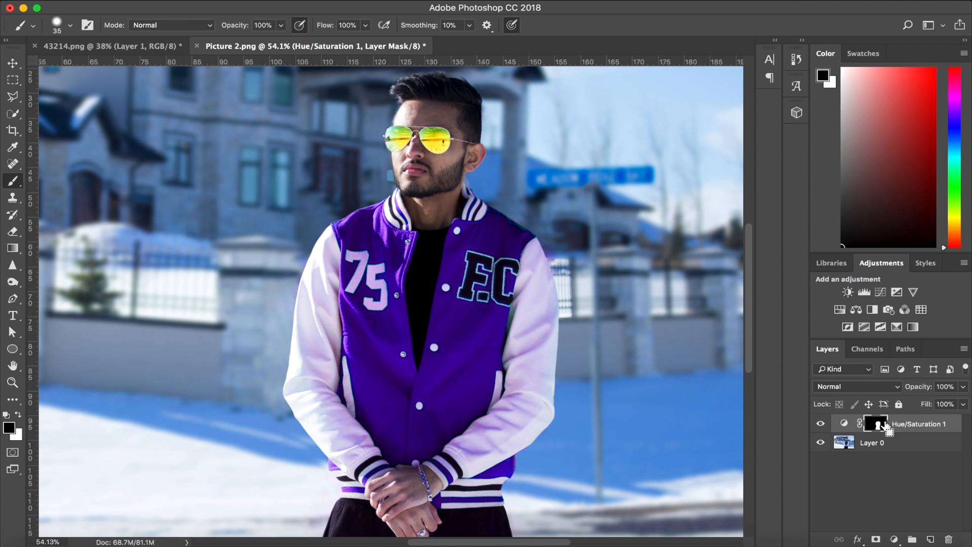
left_click(876, 425, "super")
scroll(406, 380, "down", 3)
scroll(325, 444, "down", 5)
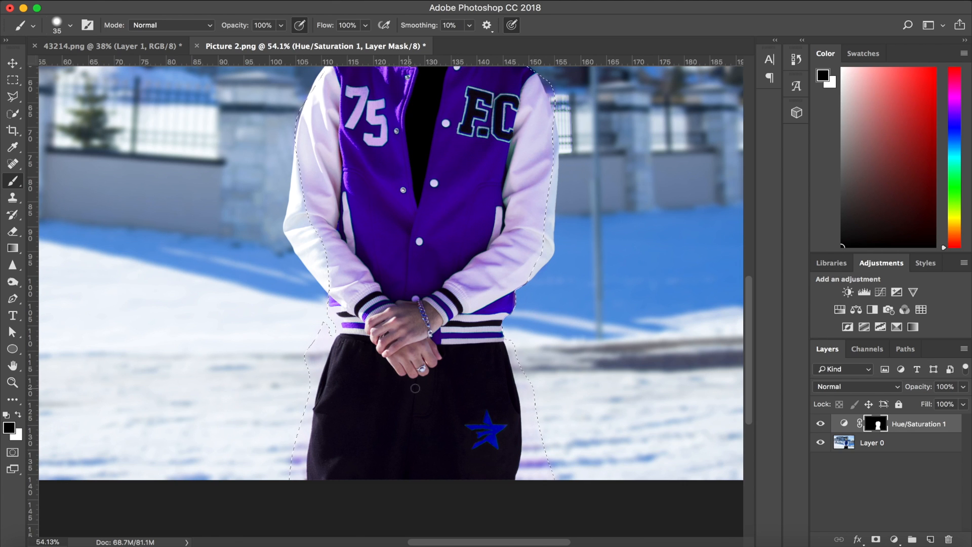
Set the brush size to 100 and paint black on the mask over the tinted snow on both sides of the trousers.
left_click(70, 26)
left_click_drag(95, 66, 118, 66)
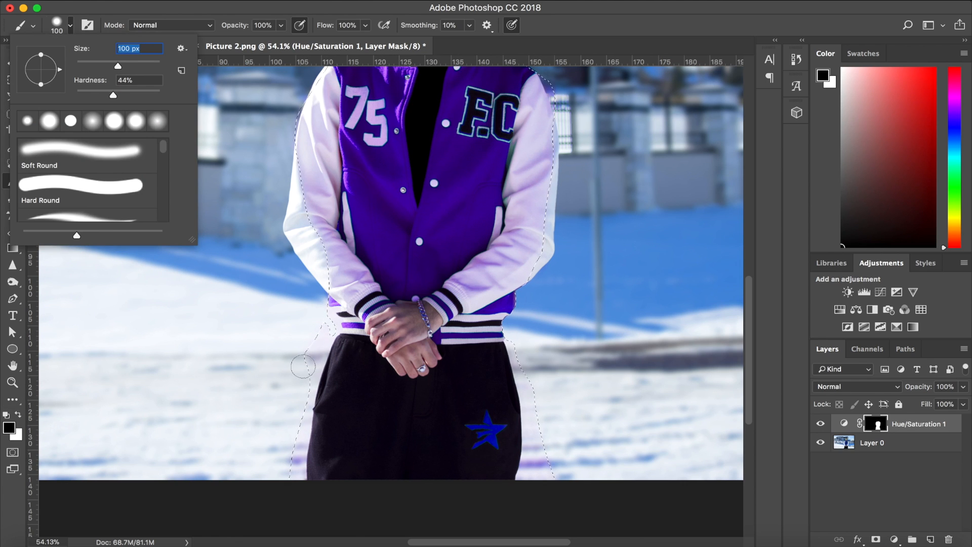
left_click(304, 359)
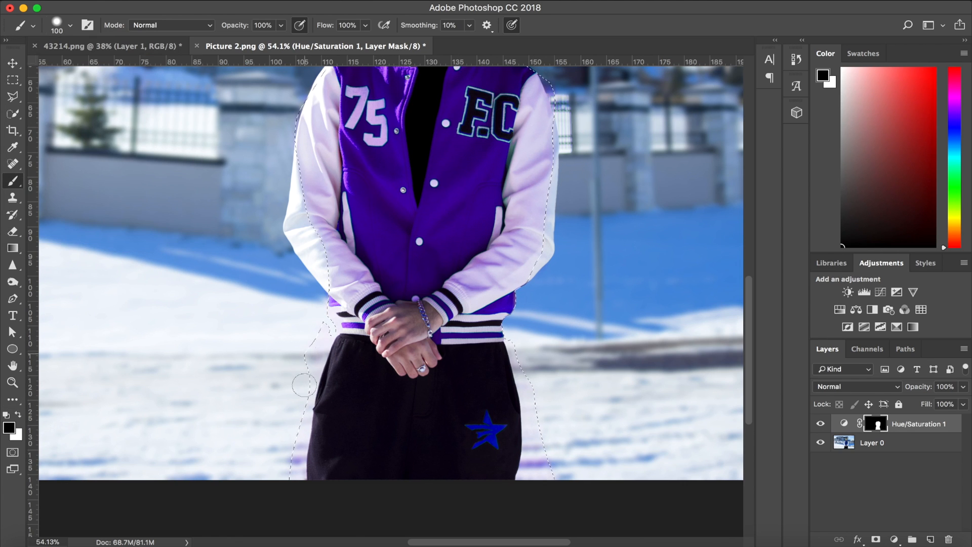
mouse_move(319, 372)
left_mouse_down()
mouse_move(300, 500)
mouse_move(303, 402)
mouse_move(287, 485)
left_mouse_up()
mouse_move(539, 446)
left_mouse_down()
mouse_move(517, 380)
mouse_move(543, 434)
left_mouse_up()
scroll(544, 431, "down", 5)
scroll(539, 377, "up", 3)
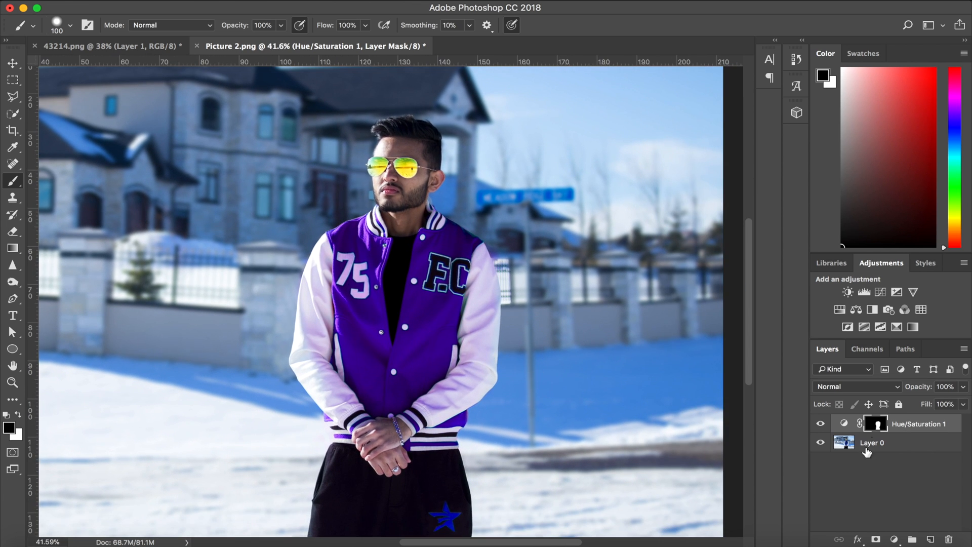
Reopen the Hue/Saturation properties, target the jacket's Blues with the on-image adjustment tool, and try hue -131 before setting it to -37.
left_click(844, 424)
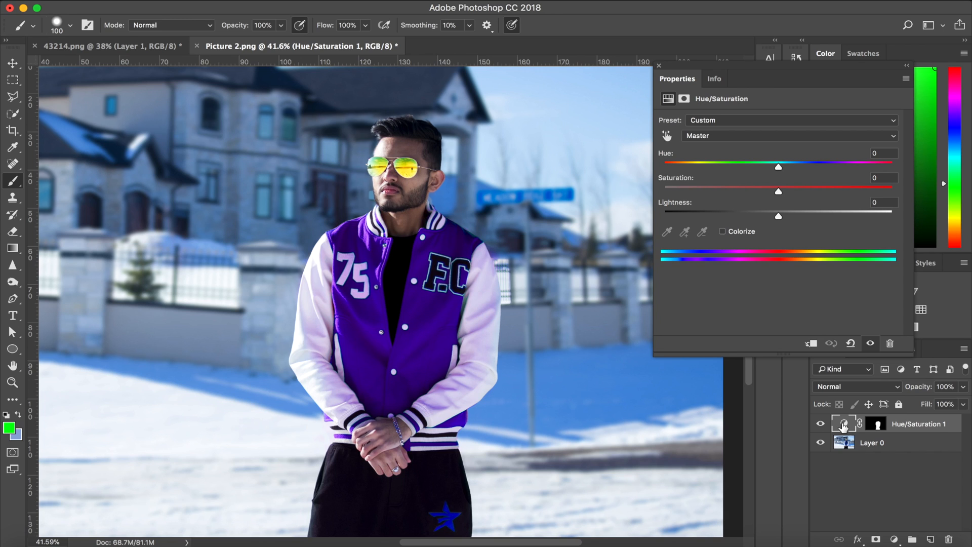
left_click(660, 66)
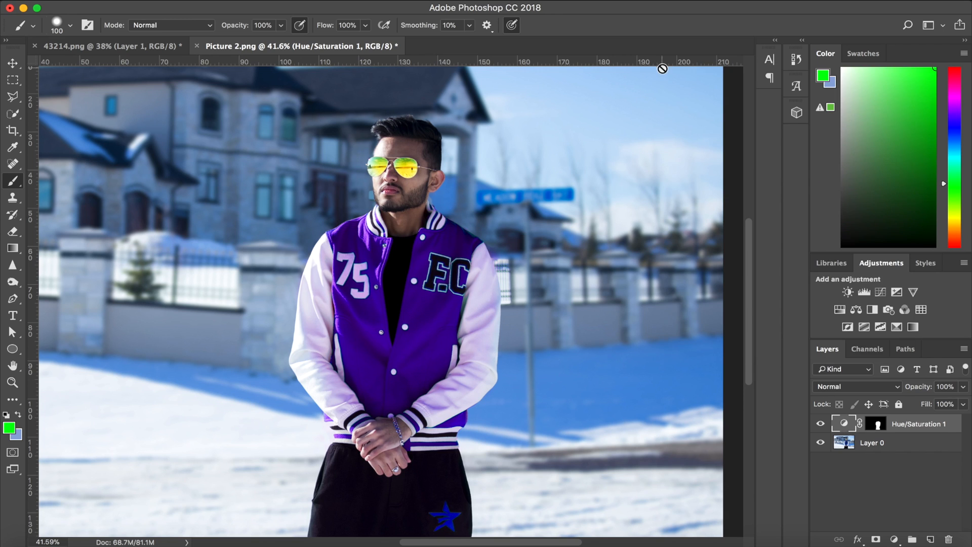
left_click(843, 424)
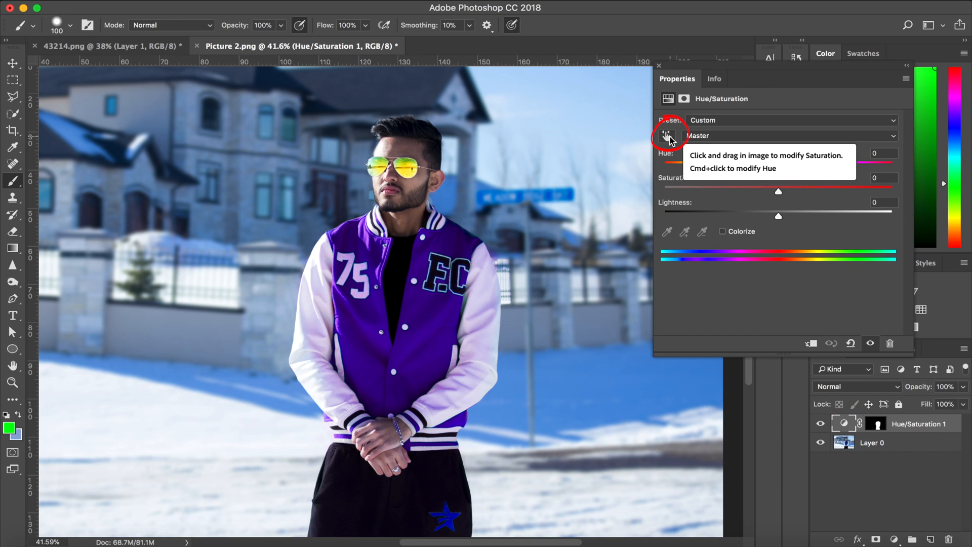
left_click(667, 135)
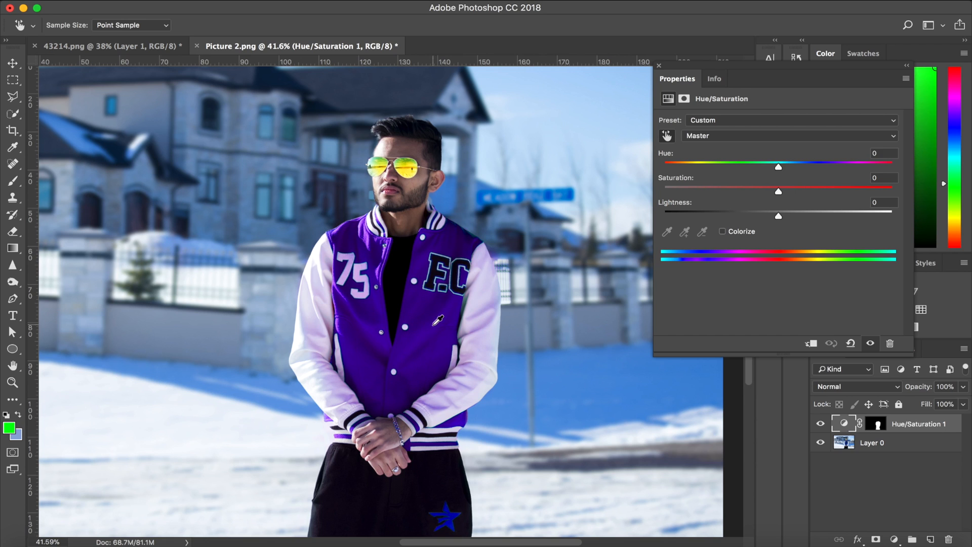
left_click_drag(438, 321, 626, 243)
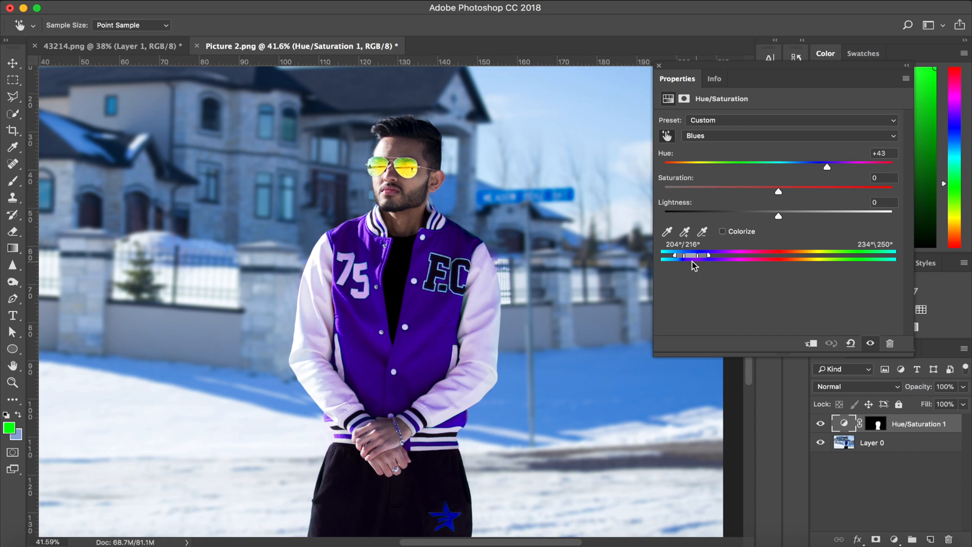
left_click_drag(824, 165, 699, 169)
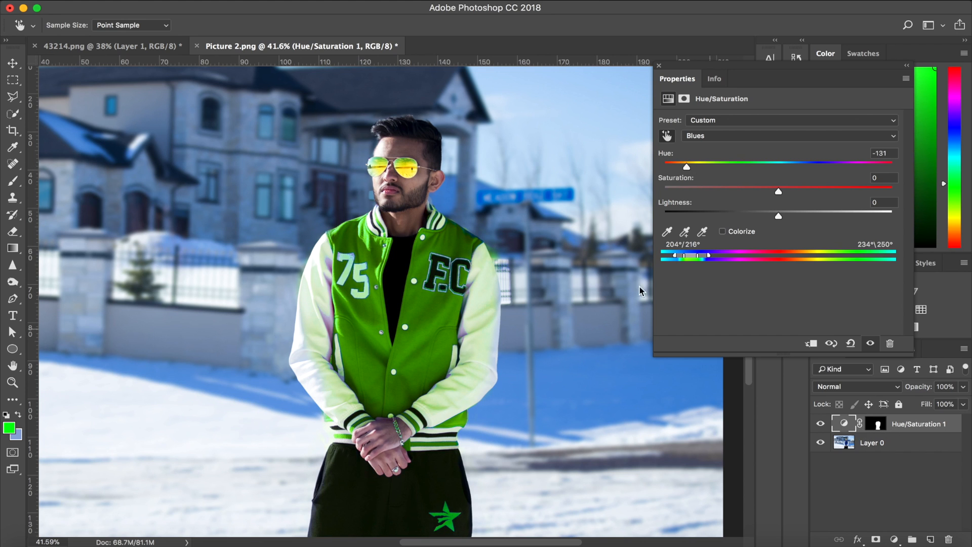
left_click_drag(687, 167, 736, 165)
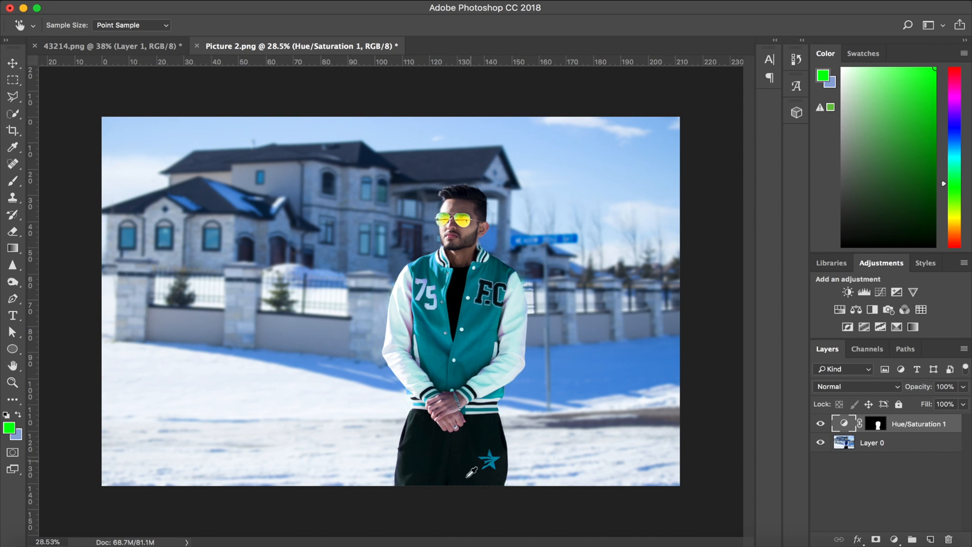
Paint black on the Hue/Saturation layer mask over the trousers and their star with the Brush tool.
scroll(486, 482, "up", 6)
scroll(486, 482, "up", 3)
scroll(487, 481, "right", 5)
scroll(486, 481, "down", 3)
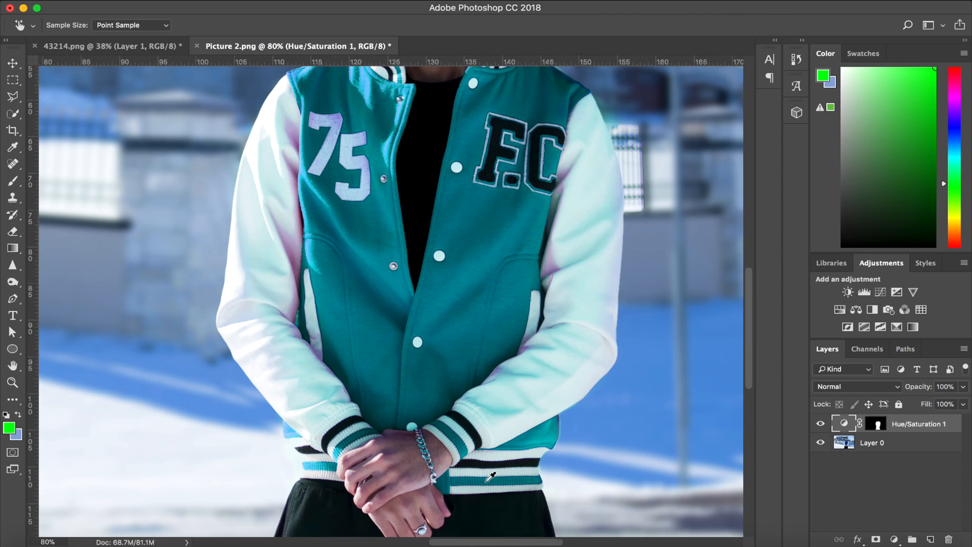
left_click(13, 181)
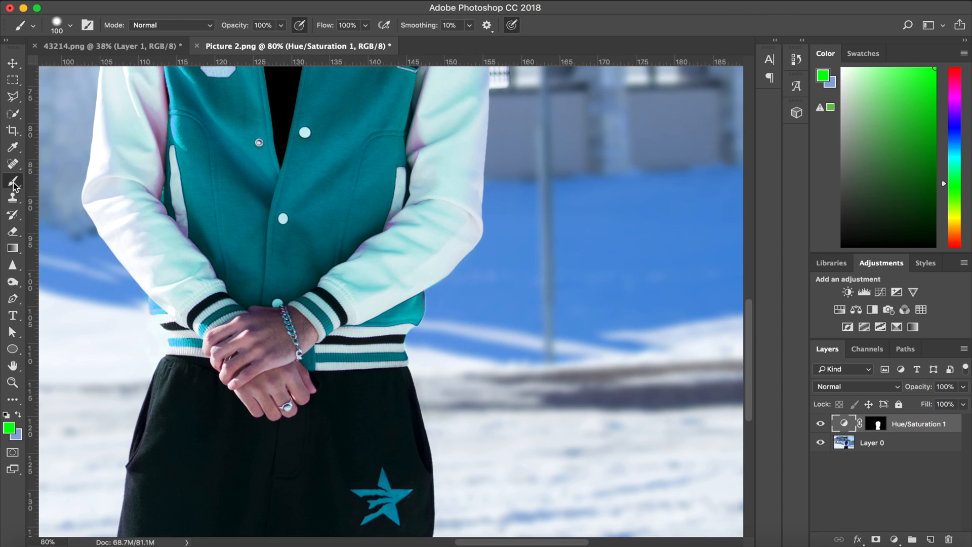
left_click(878, 426)
mouse_move(391, 485)
left_mouse_down()
mouse_move(333, 505)
mouse_move(331, 469)
mouse_move(400, 485)
mouse_move(401, 506)
mouse_move(365, 460)
mouse_move(398, 509)
mouse_move(339, 505)
mouse_move(269, 481)
mouse_move(271, 444)
mouse_move(115, 381)
mouse_move(208, 420)
mouse_move(192, 412)
mouse_move(220, 380)
mouse_move(203, 375)
mouse_move(221, 399)
mouse_move(170, 471)
mouse_move(161, 437)
mouse_move(249, 457)
mouse_move(325, 417)
mouse_move(338, 394)
mouse_move(402, 386)
mouse_move(345, 387)
mouse_move(374, 412)
mouse_move(371, 434)
mouse_move(385, 426)
mouse_move(357, 469)
mouse_move(101, 500)
mouse_move(174, 502)
mouse_move(182, 484)
left_mouse_up()
scroll(182, 483, "down", 2)
mouse_move(112, 467)
left_mouse_down()
mouse_move(133, 532)
mouse_move(169, 485)
mouse_move(392, 522)
left_mouse_up()
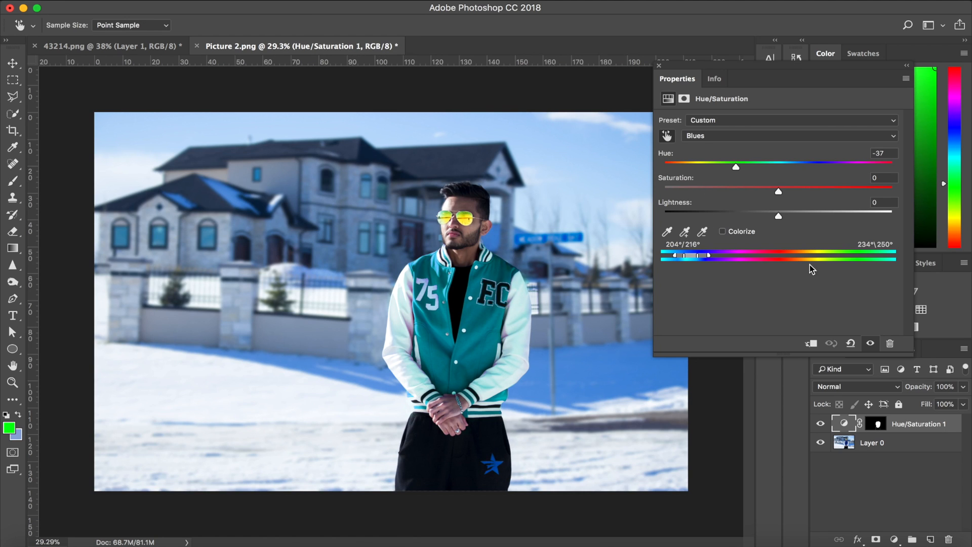
Set the Blues hue to +58 and saturation to +30, and raise the lightness to +44 and slightly beyond.
left_click(761, 163)
left_click(836, 165)
left_click(813, 188)
left_click_drag(735, 216, 829, 218)
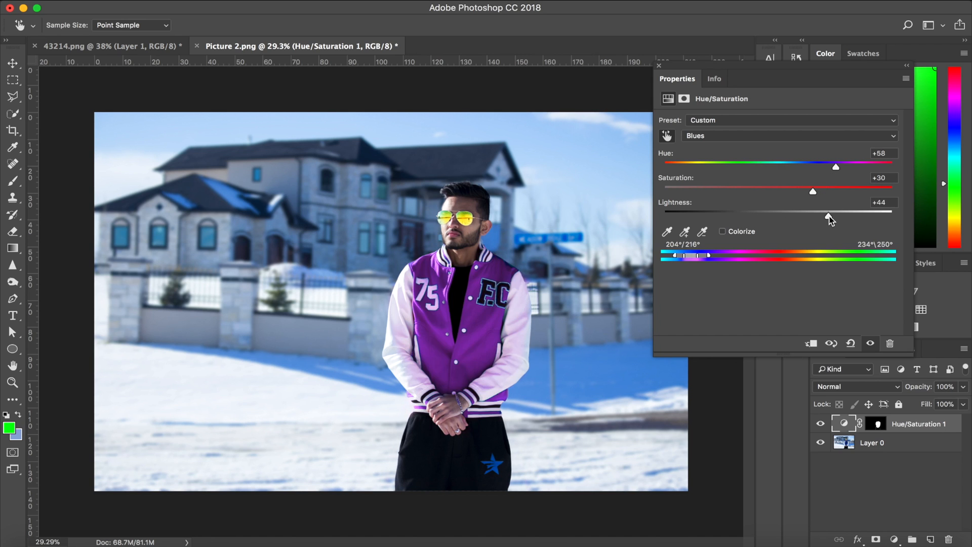
left_click(837, 216)
Try several Blues hues on the jacket, settle on +35, and change the lightness to +79 and finally to -41.
left_click_drag(814, 165, 752, 166)
left_click_drag(692, 165, 655, 162)
left_click(738, 166)
left_click(788, 167)
left_click(820, 166)
left_click(794, 166)
left_click(818, 166)
left_click(870, 216)
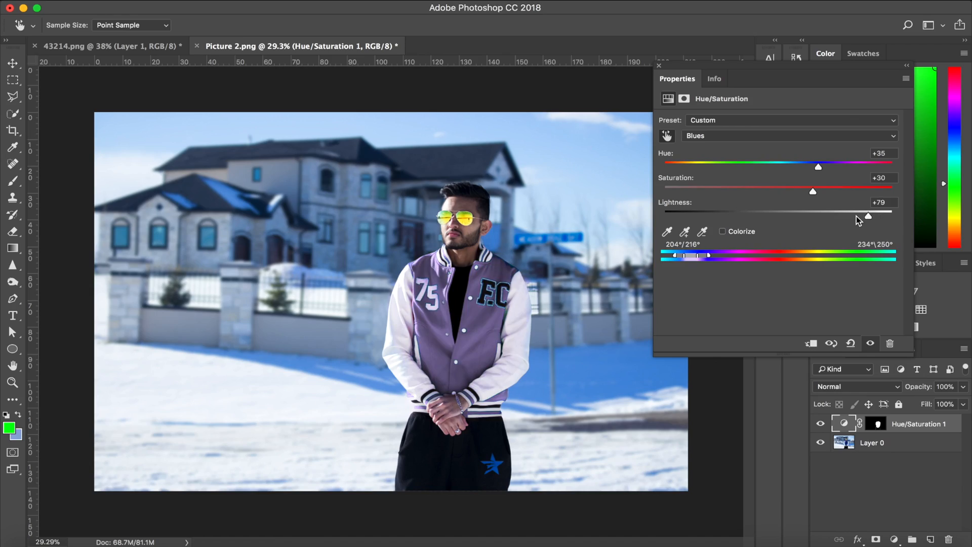
left_click(730, 213)
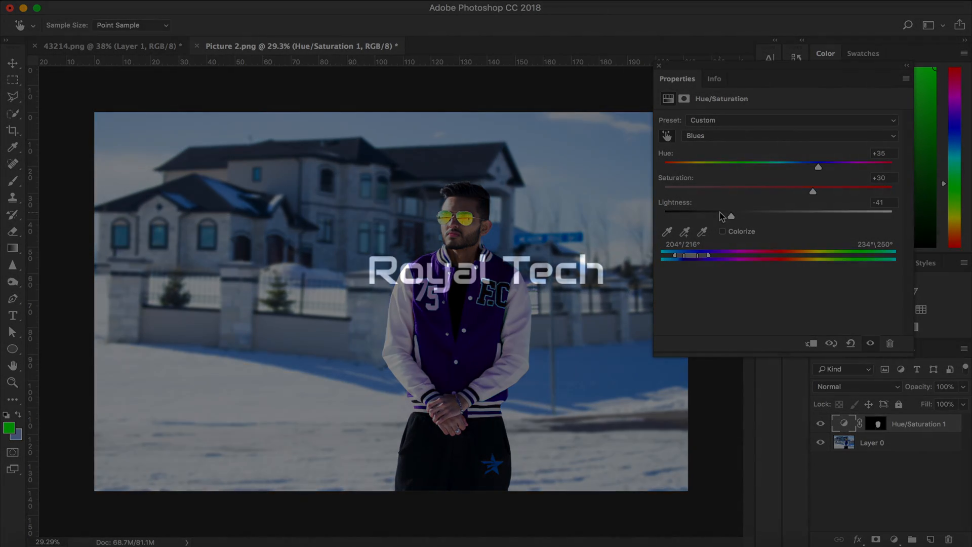